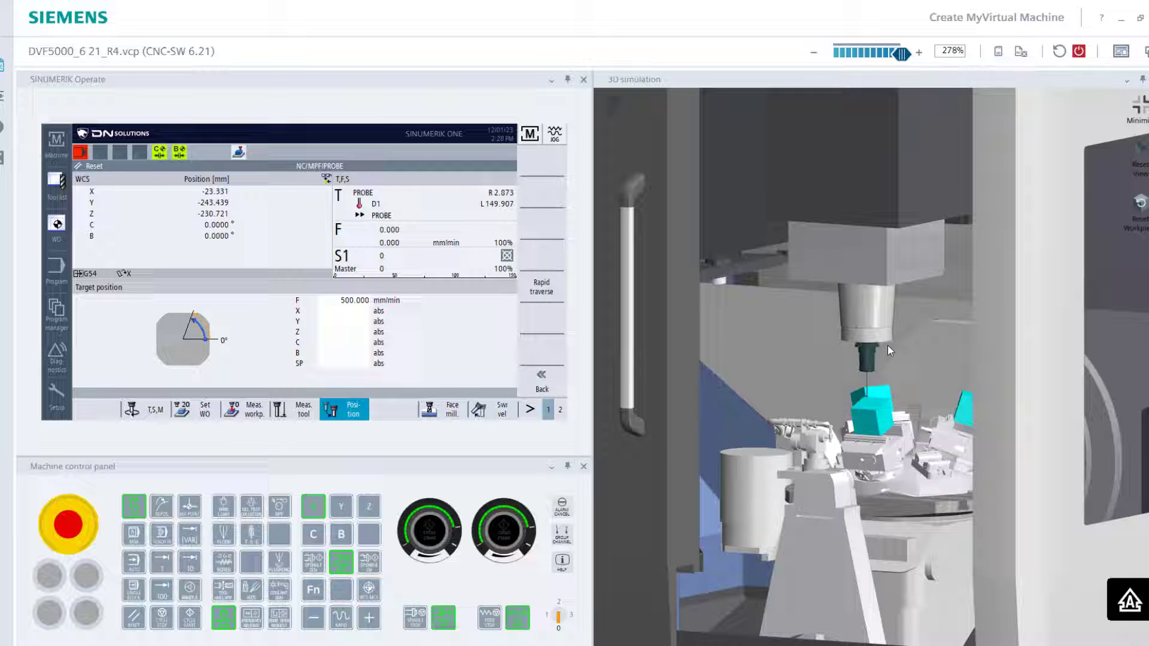
Hide the COVER_LV1 and COVER_LV2 machine covers in the 3D view's layer settings.
scroll(886, 347, "down", 5)
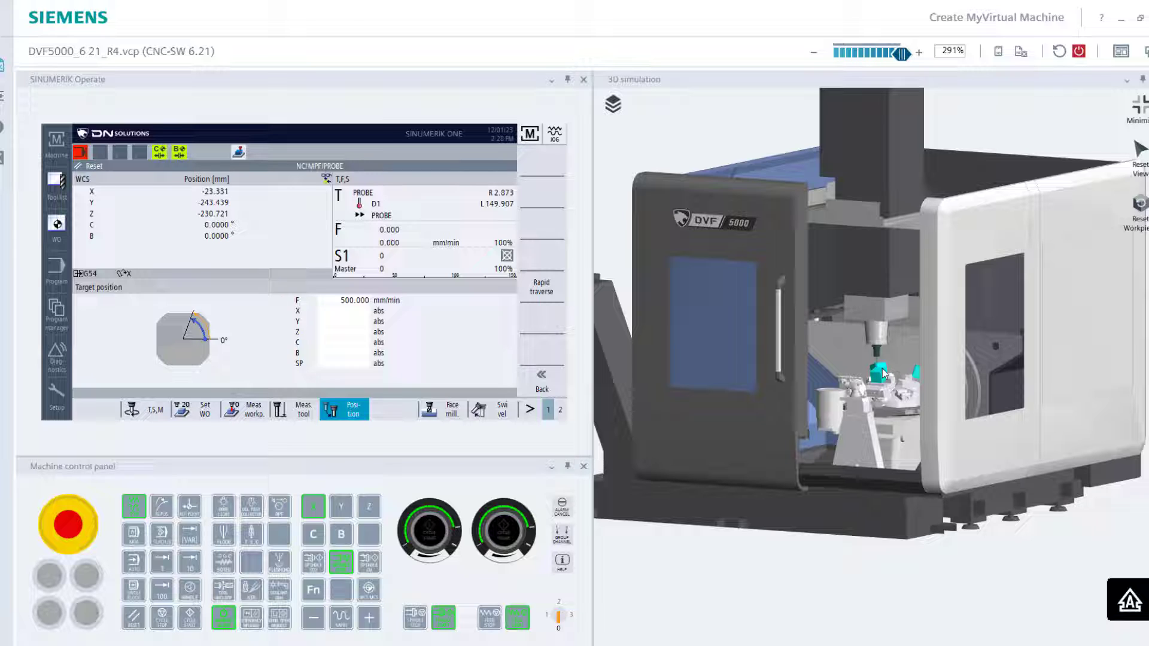
left_click(614, 108)
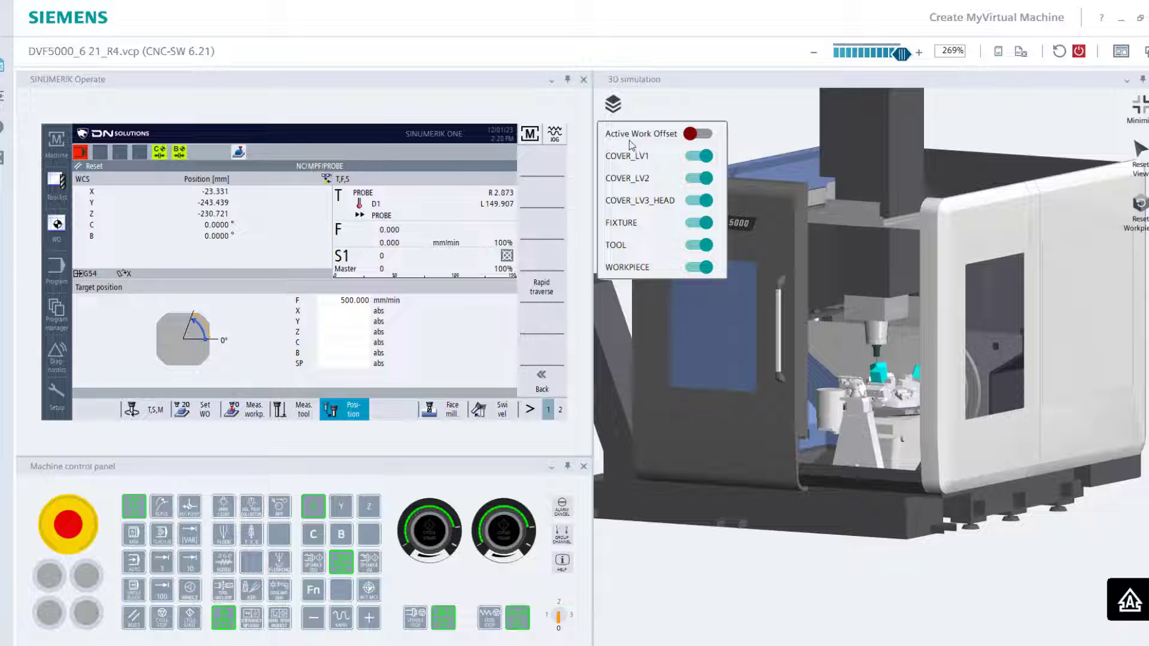
left_click(697, 156)
left_click(698, 178)
left_click(613, 105)
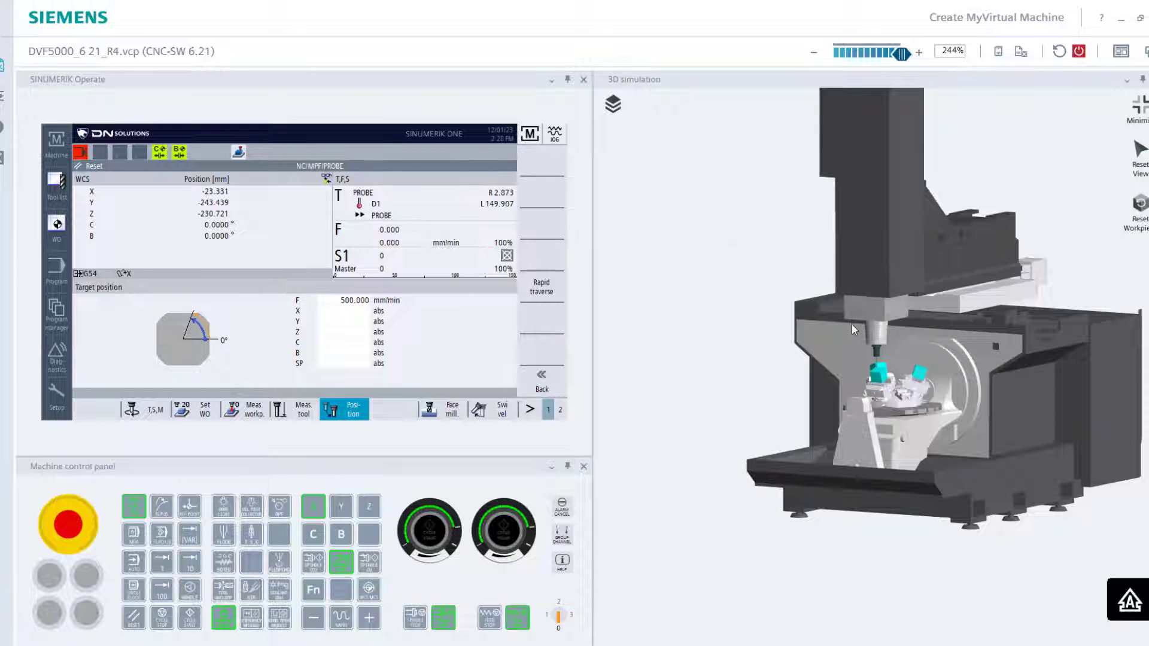
scroll(860, 361, "up", 5)
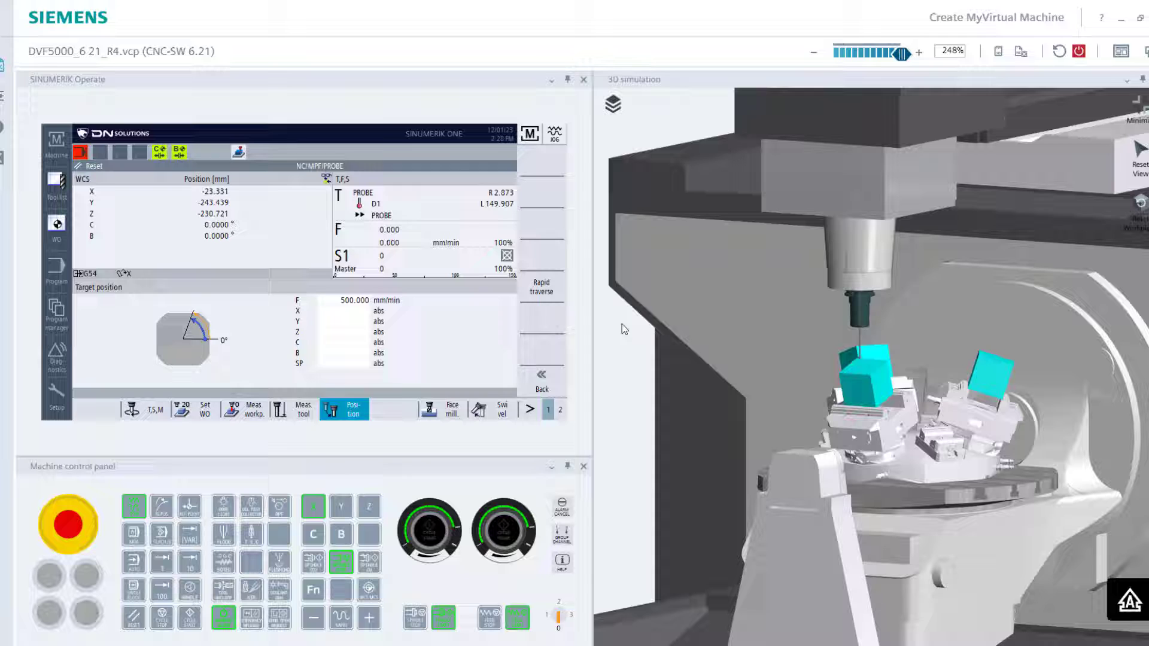
Clear the G54 work offset so its 18.0184 rotation and all other values read zero.
left_click(57, 225)
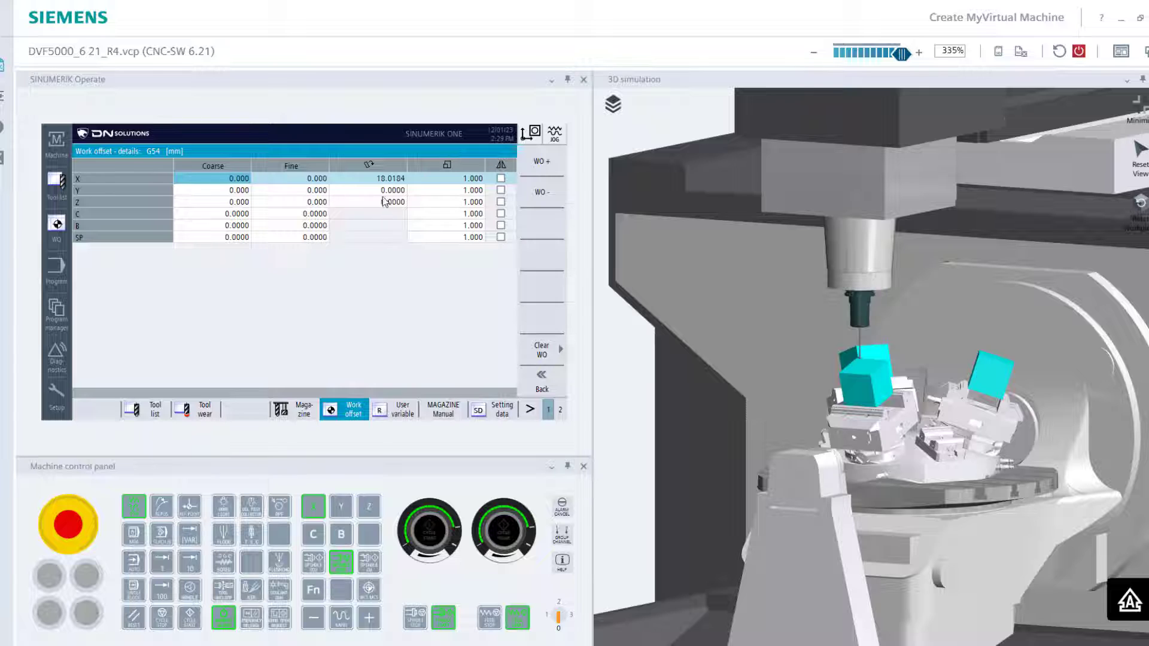
left_click(548, 350)
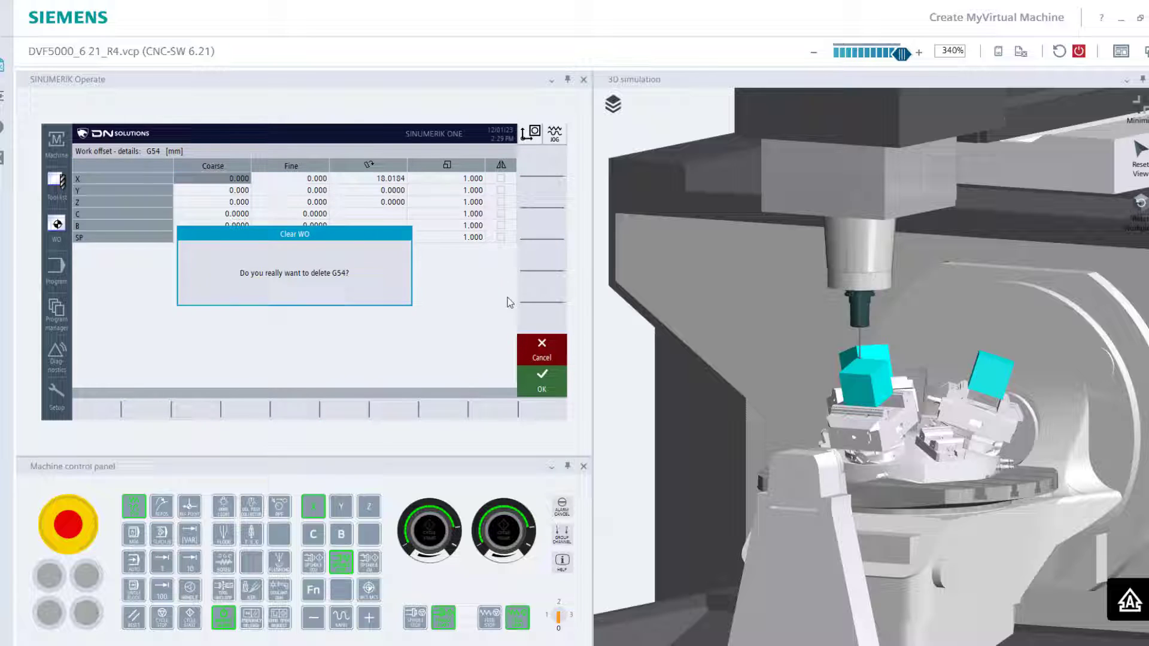
left_click(558, 372)
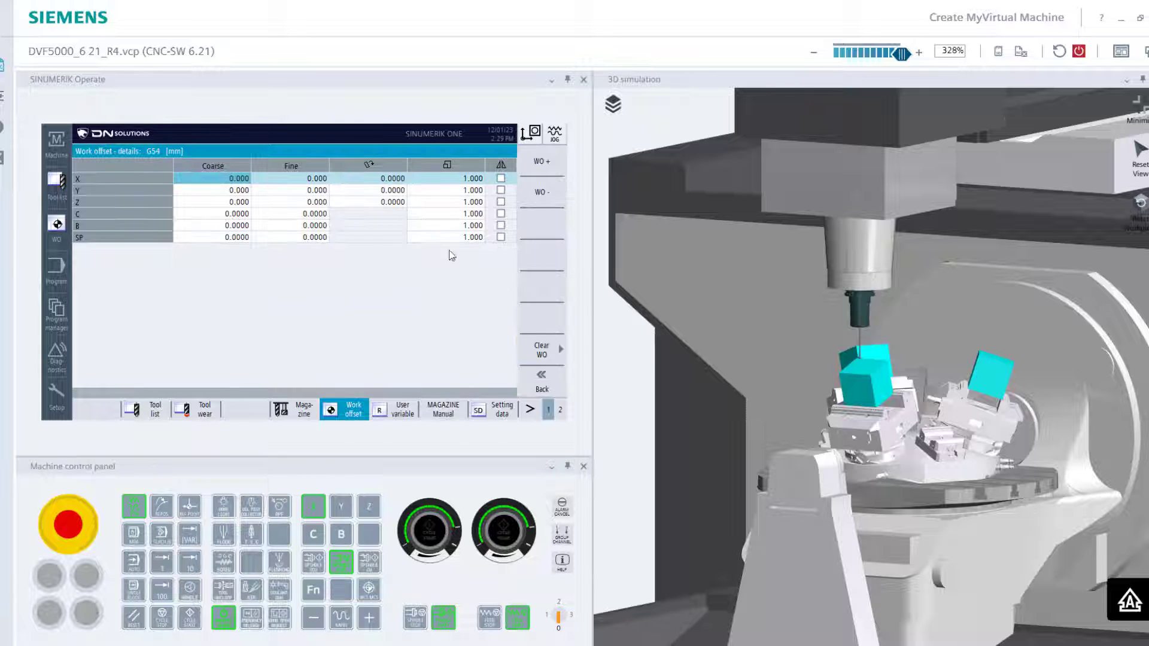
Select the Align plane workpiece measurement, writing into work offset G54.
left_click(56, 145)
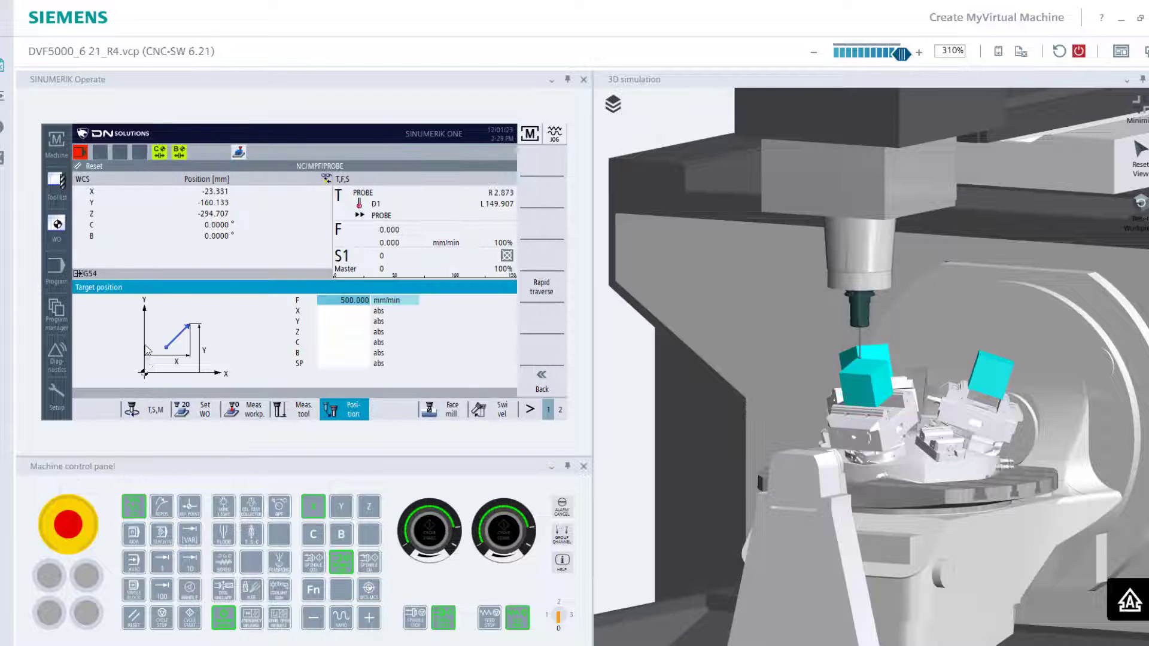
left_click(258, 413)
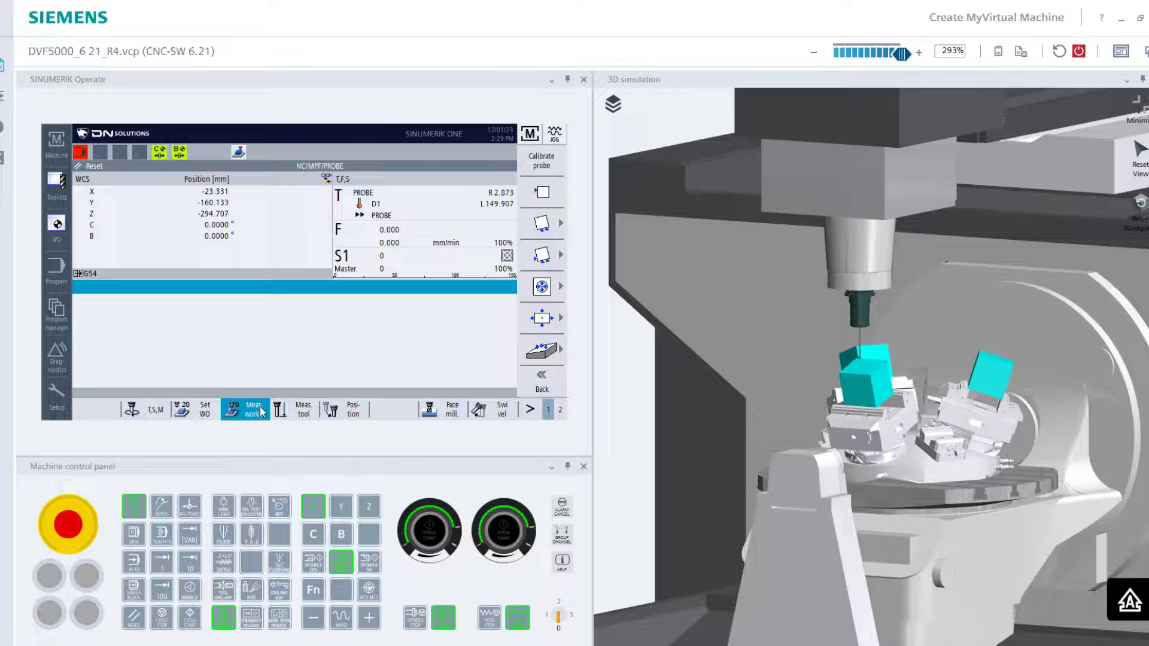
left_click(543, 358)
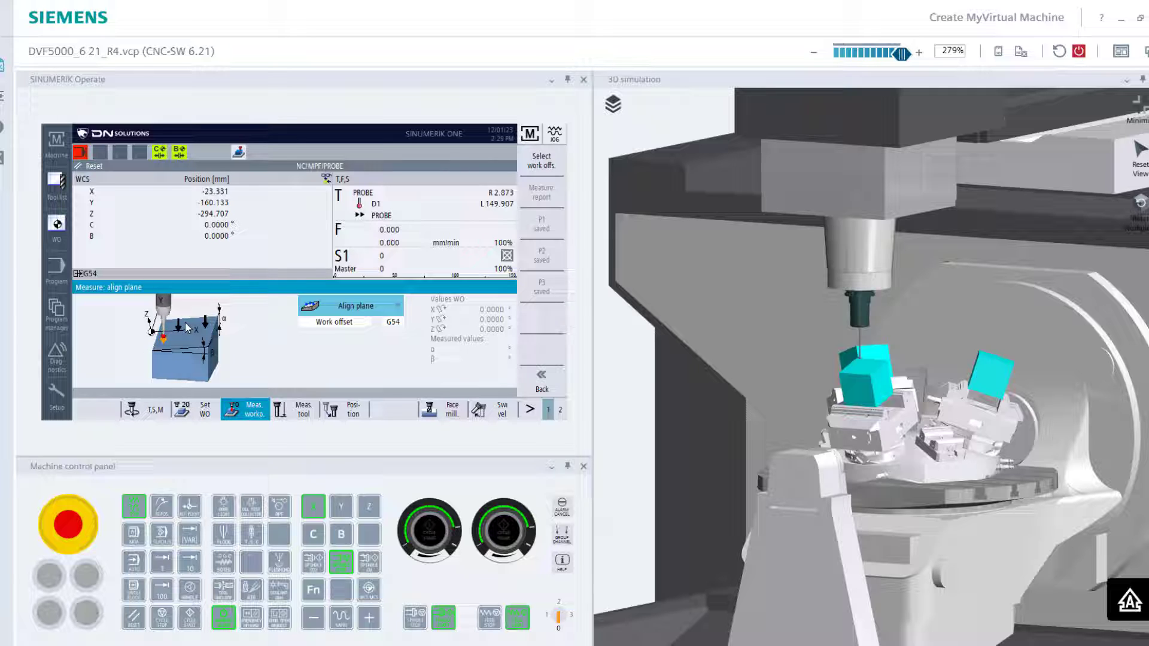
Probe P1, jog X+ and probe P2, then jog Y− and Z− and probe P3.
left_click(193, 619)
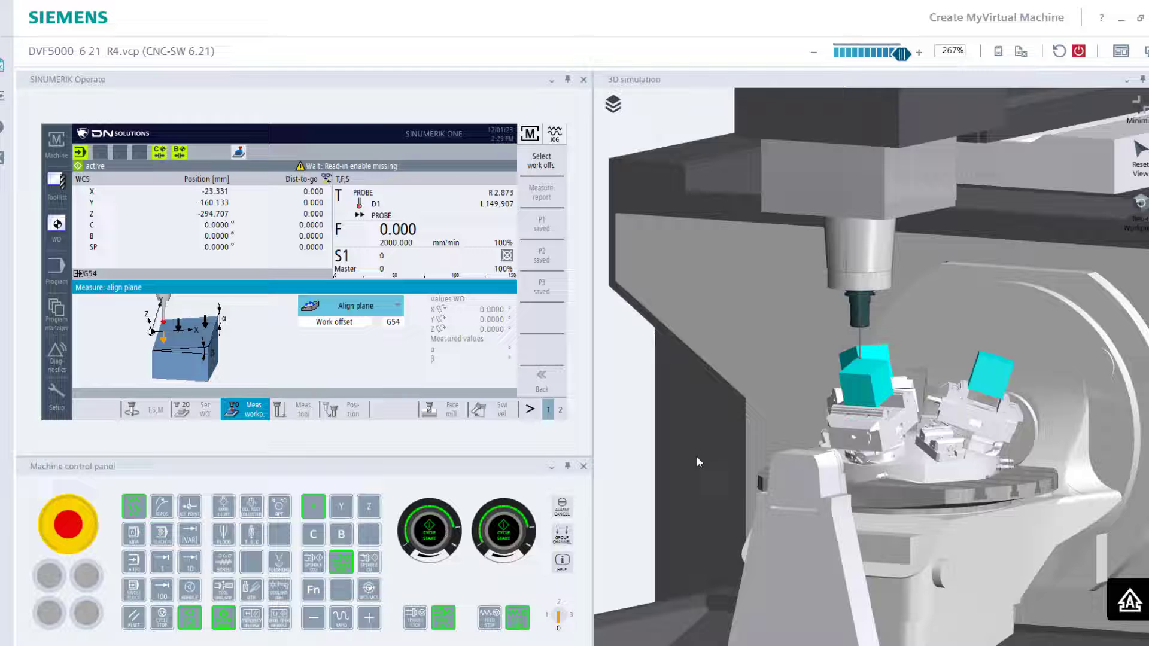
left_click(368, 618)
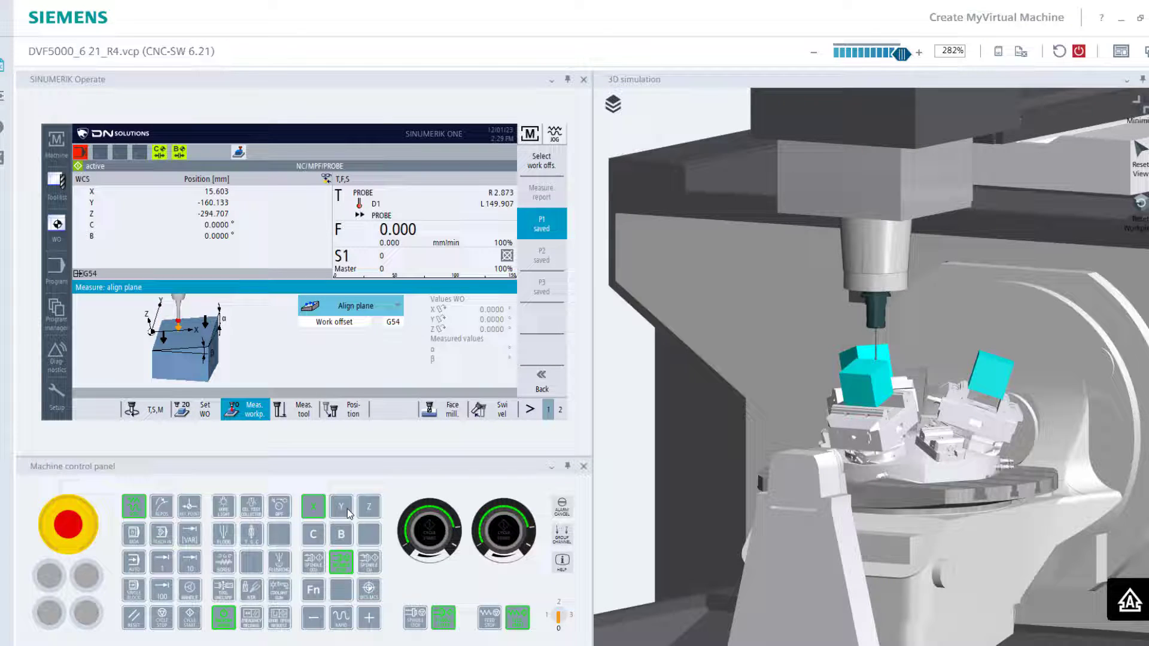
left_click(190, 619)
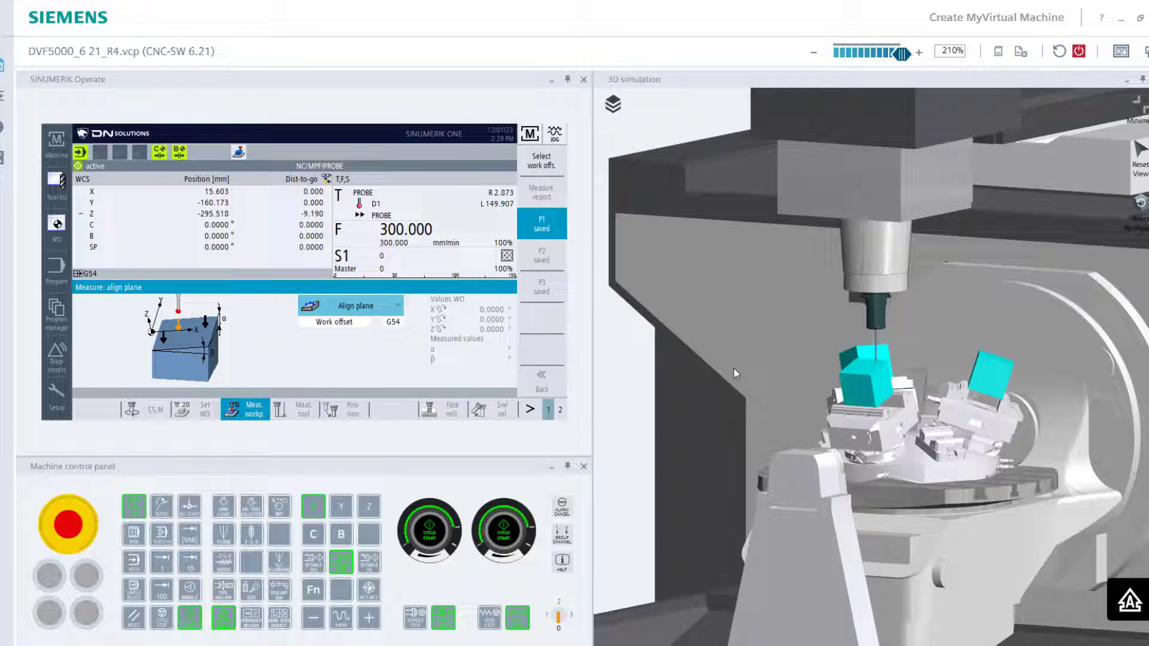
left_click_drag(738, 375, 619, 399)
scroll(648, 431, "up", 5)
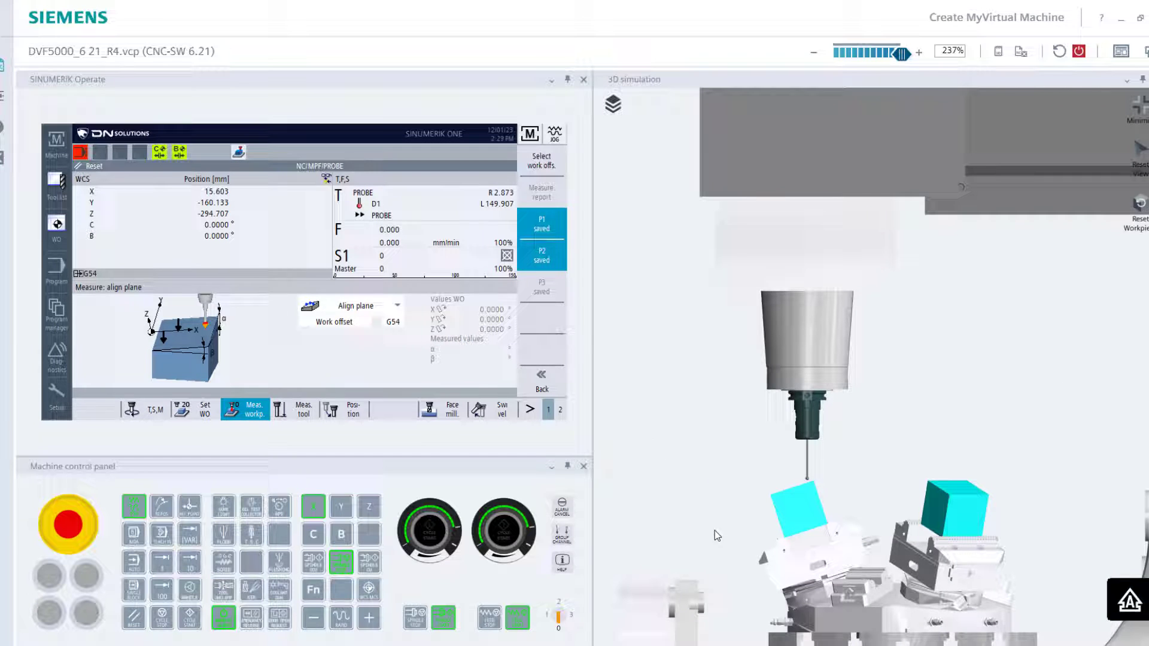
left_click(337, 515)
left_click(313, 622)
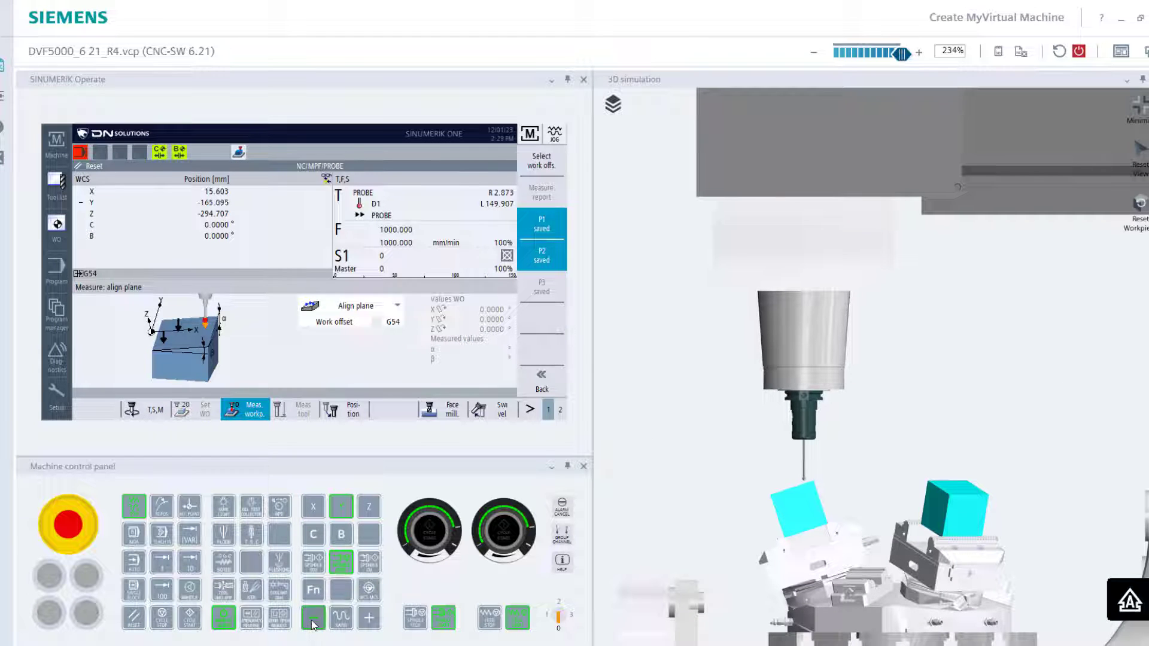
left_click(369, 507)
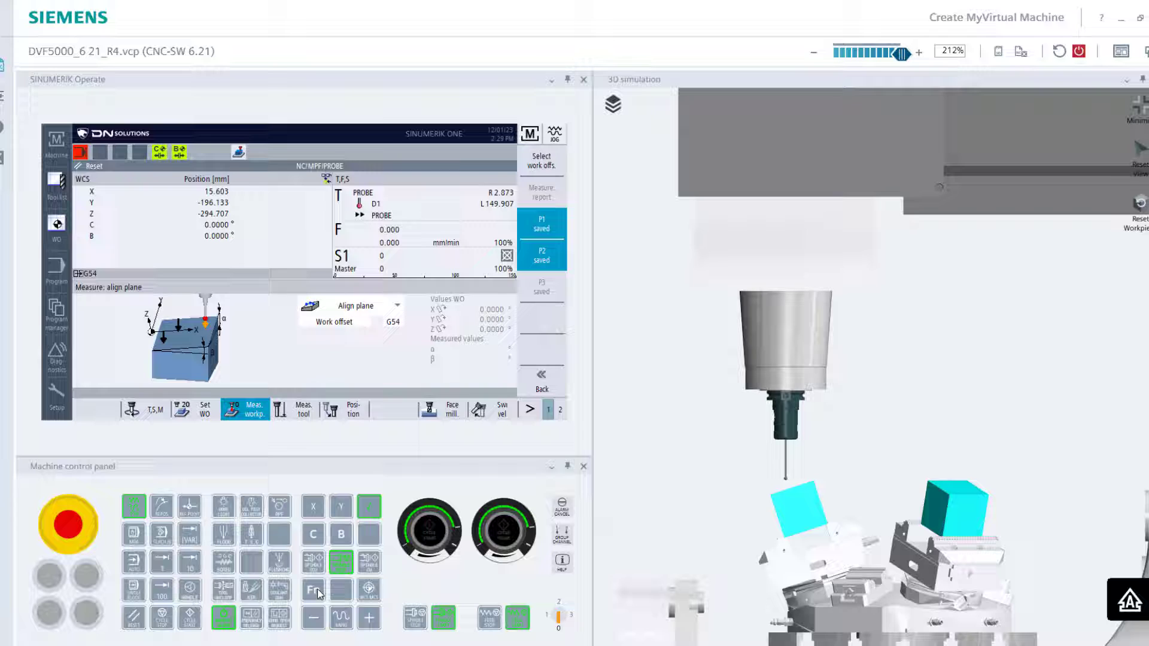
left_click(308, 621)
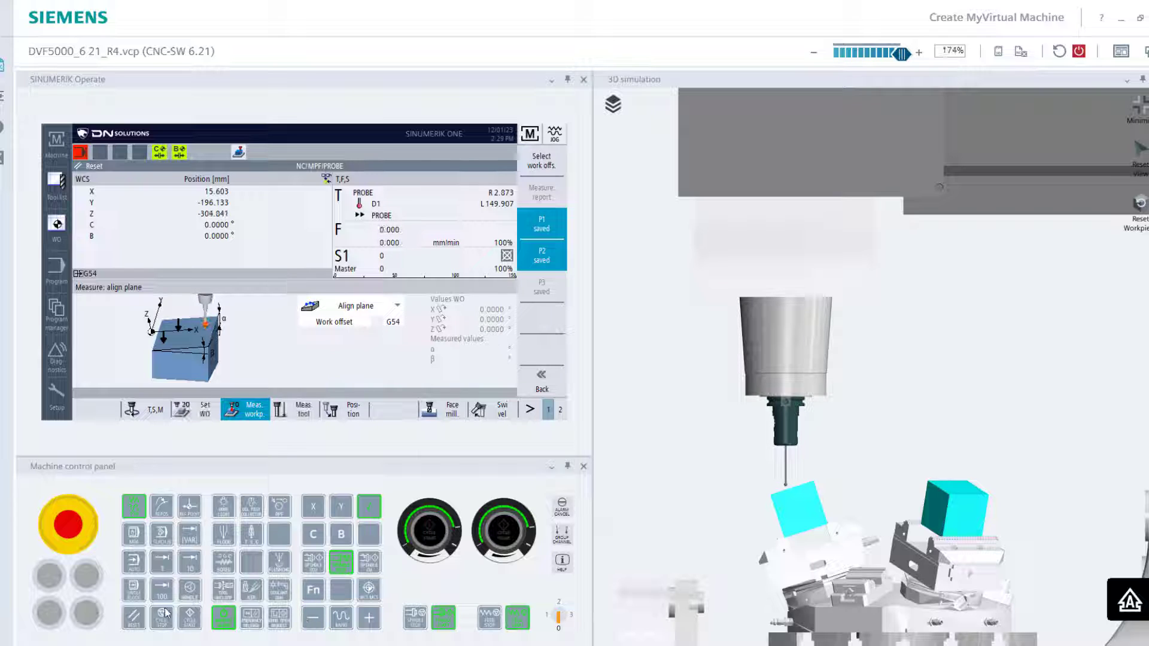
left_click(188, 623)
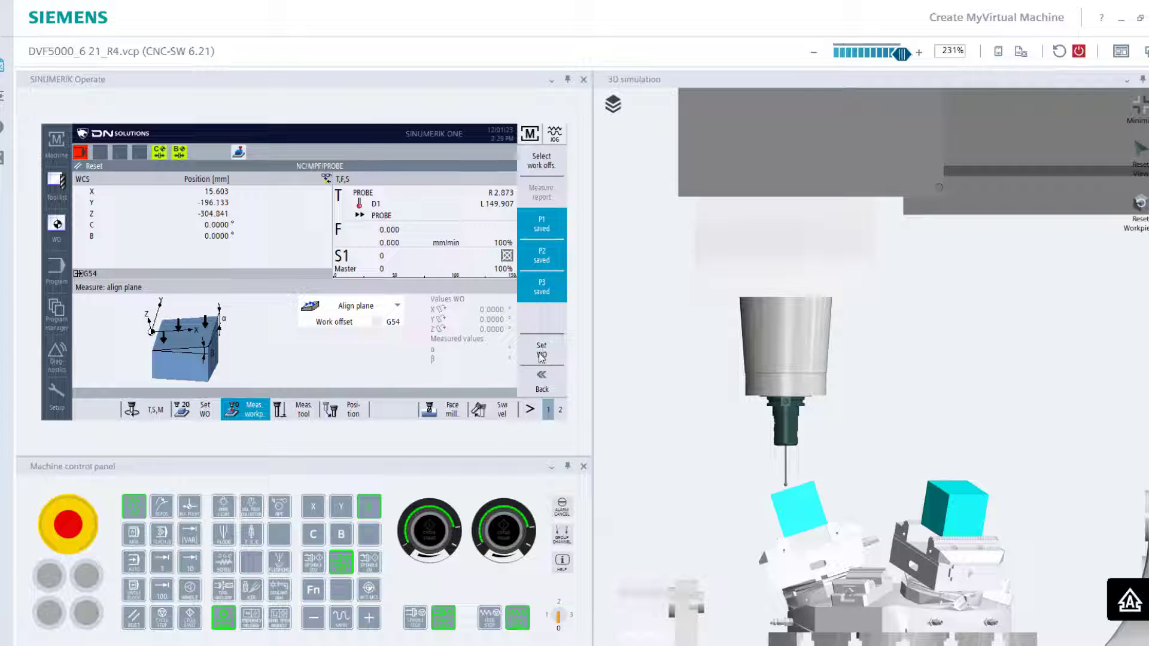
Write the measured X rotation of 10.0521° into G54 and dismiss the probe-perpendicular prompt.
left_click(542, 353)
left_click(541, 353)
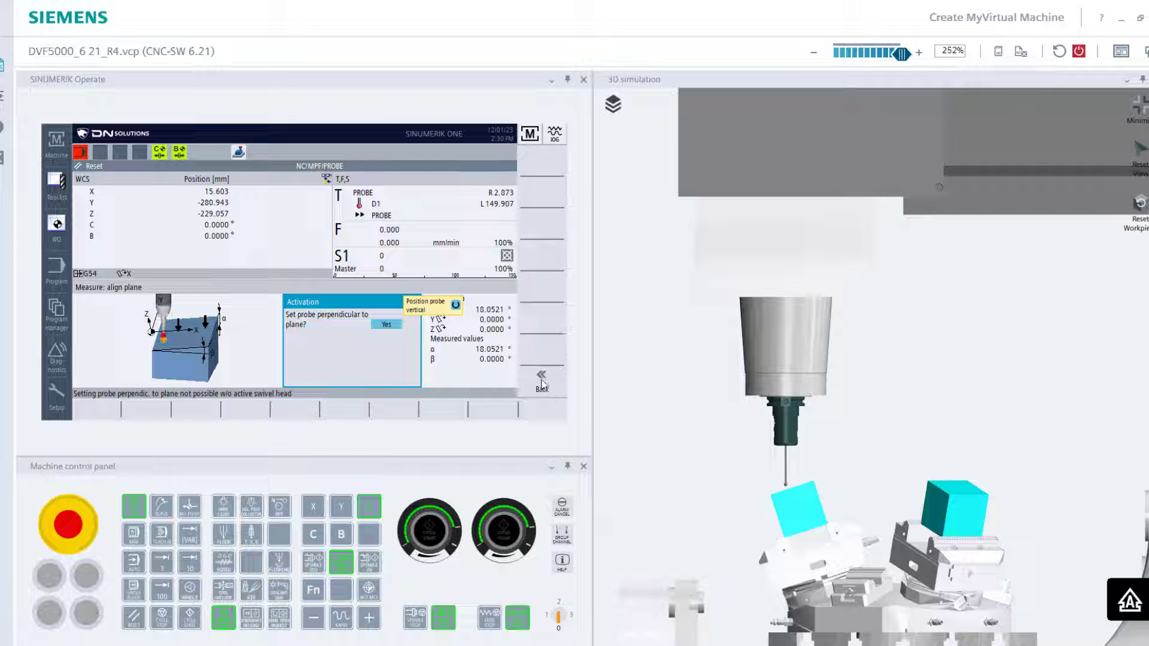
left_click(542, 383)
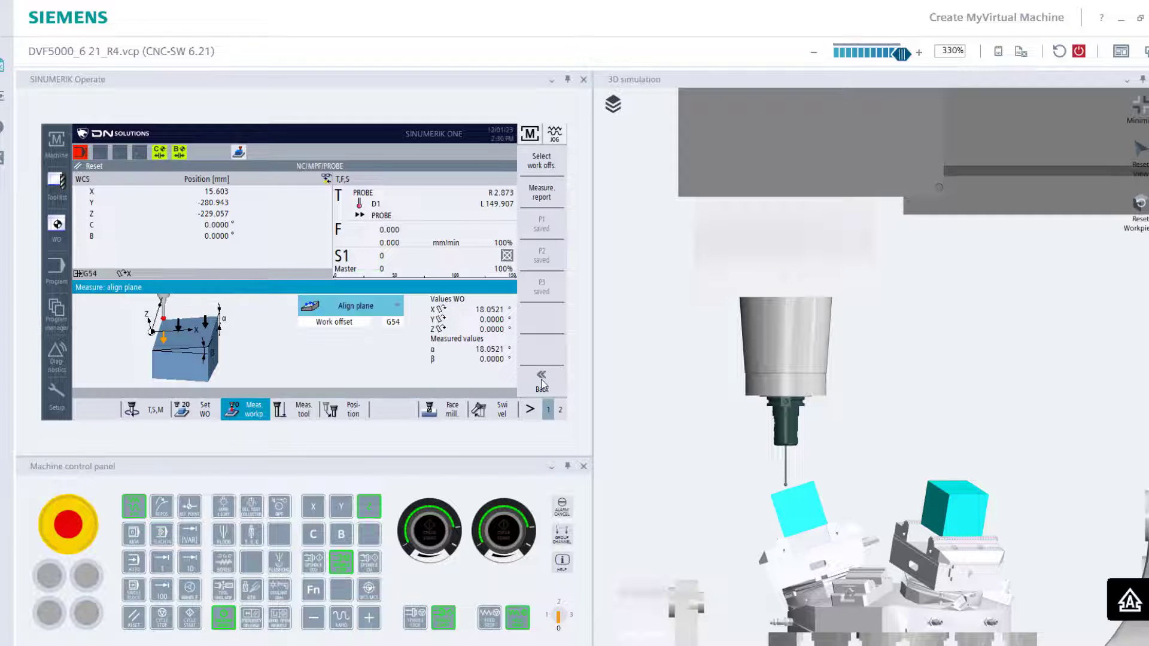
Swivel the table into the G54 plane with tool carrier KIN1, reaching B 18.0521° and C 270°.
left_click(502, 411)
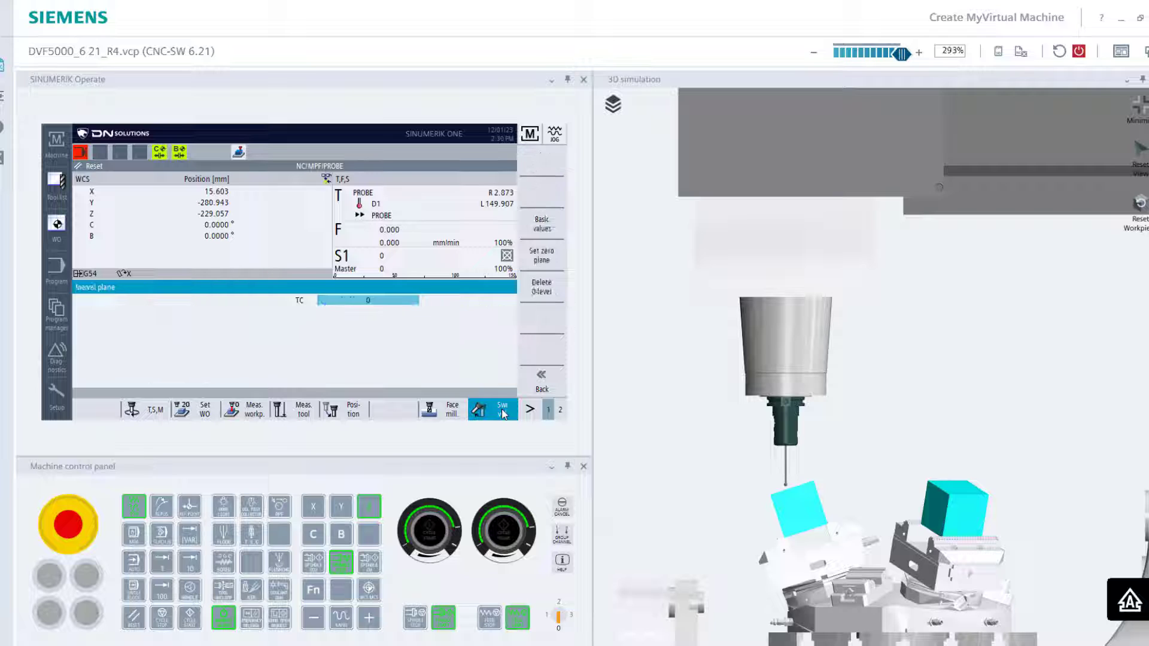
left_click(383, 300)
left_click(368, 316)
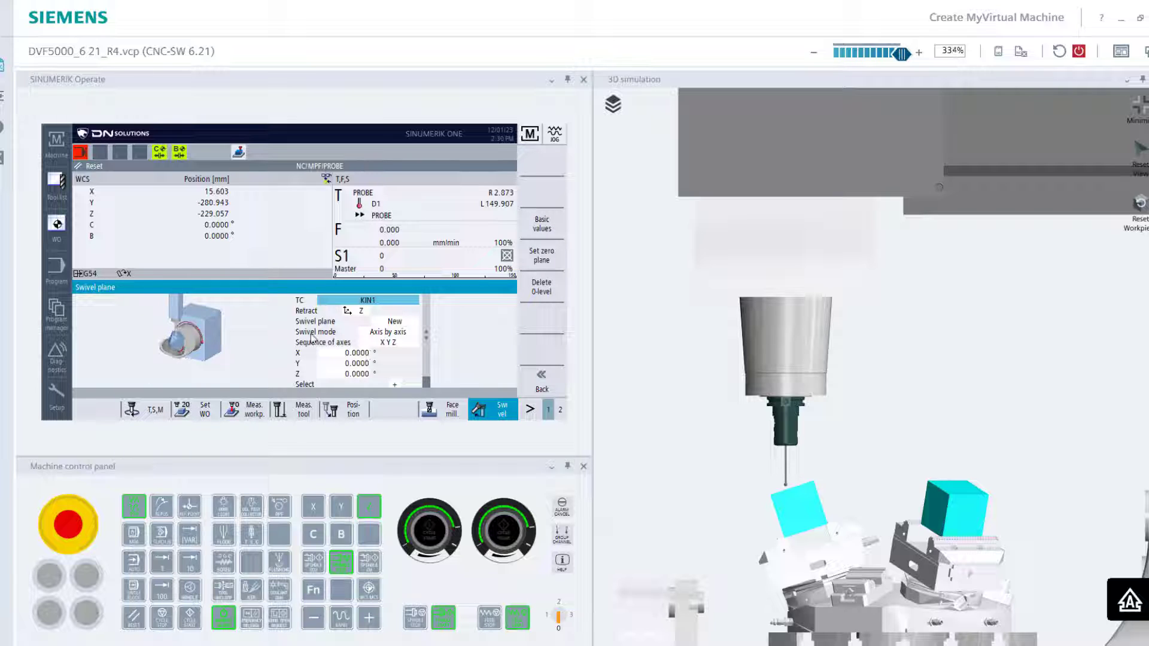
left_click(190, 619)
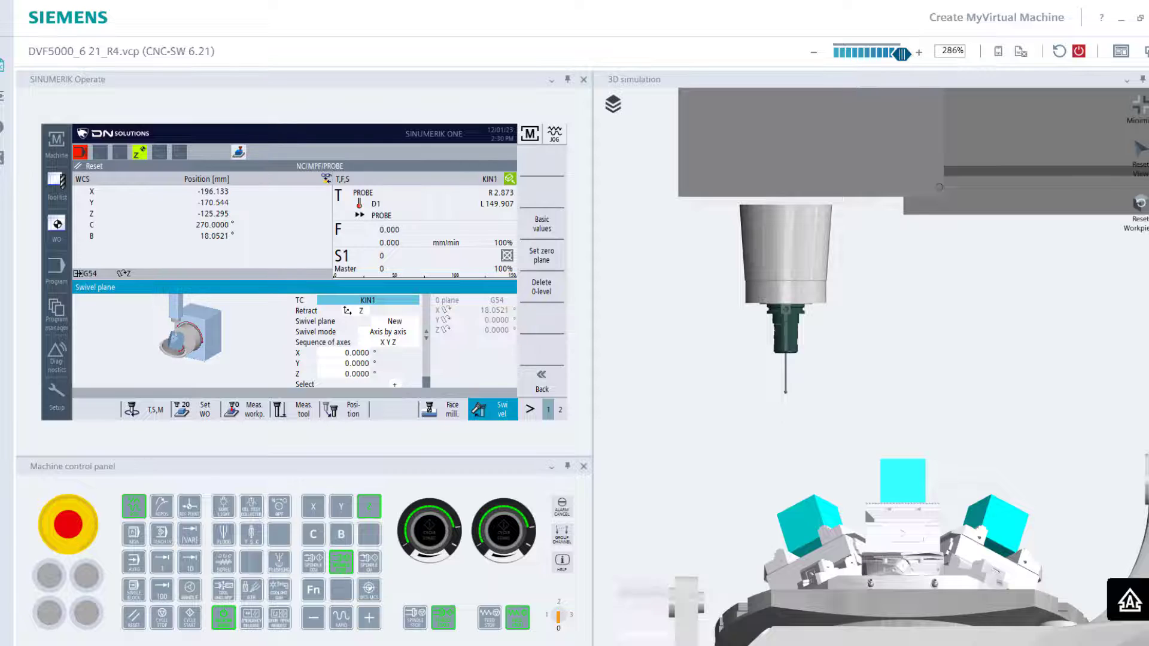
key("alt+Tab")
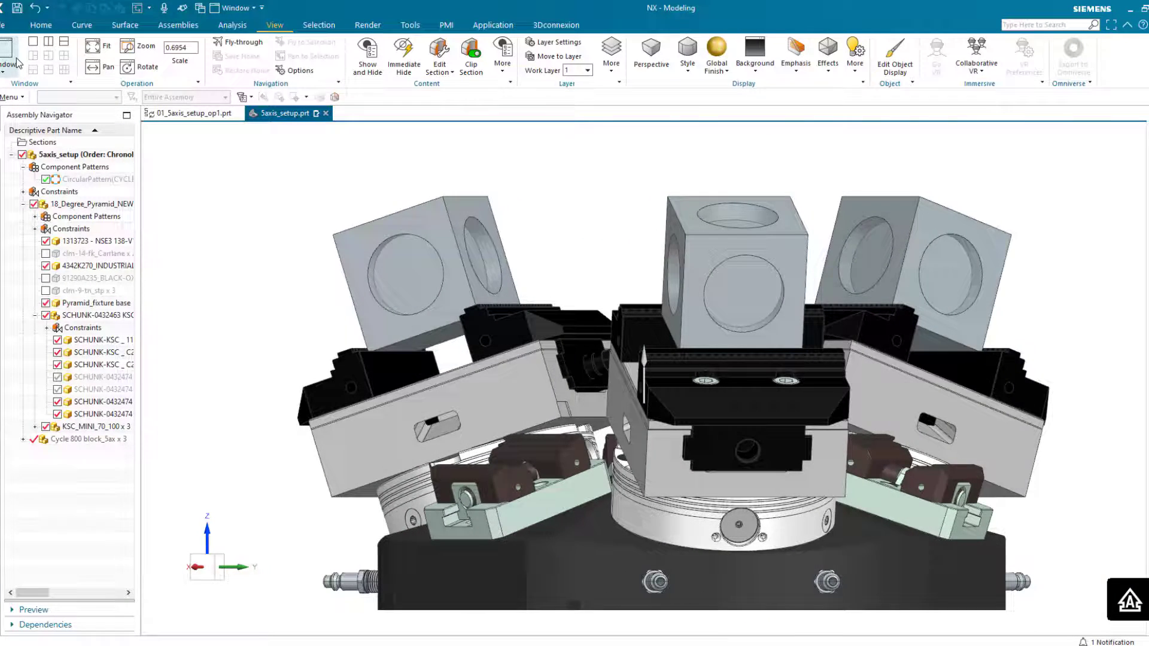
key("alt+Tab")
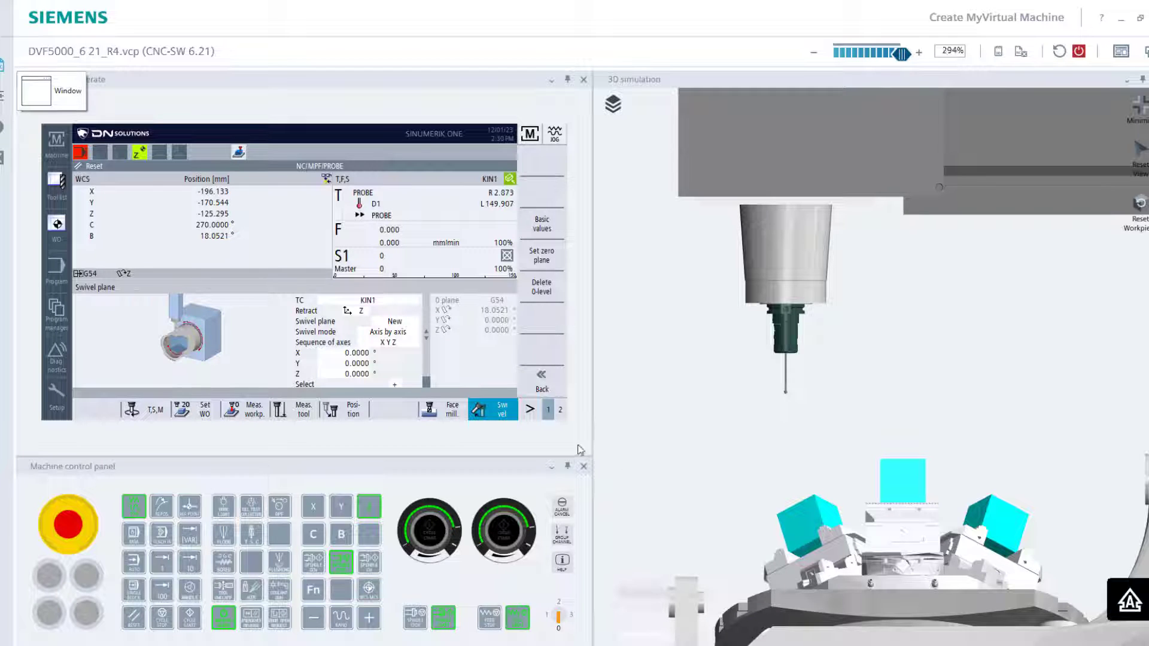
Jog the probe positive to WCS Y -182.235 and close the swivel plane form.
scroll(879, 475, "up", 2)
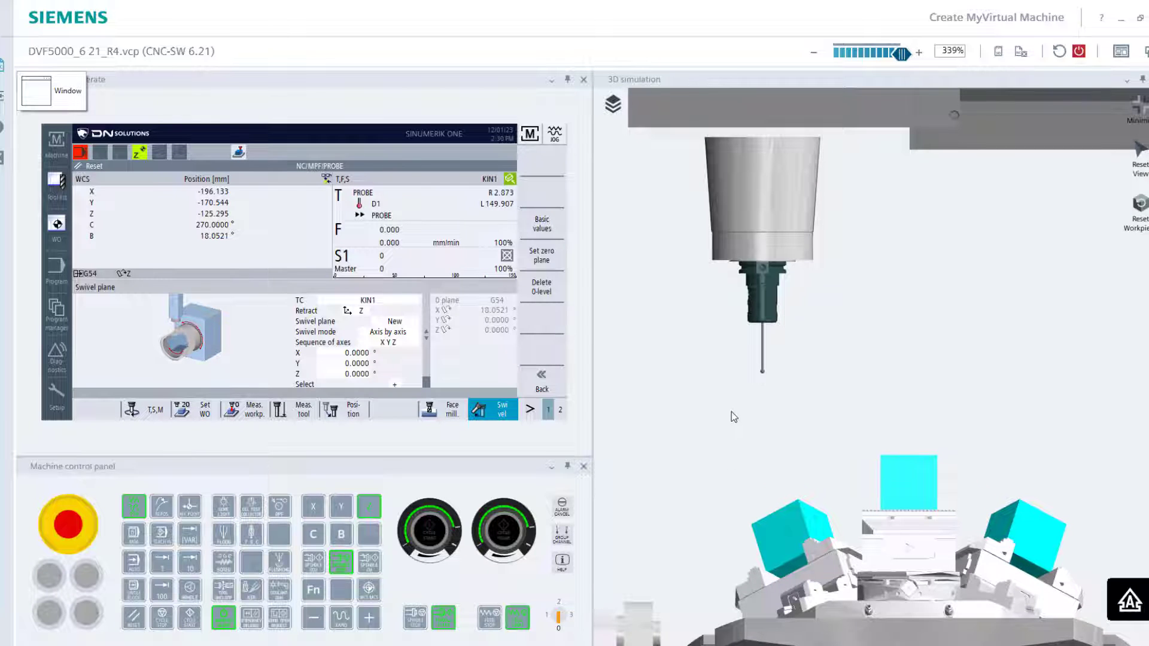
scroll(731, 412, "down", 3)
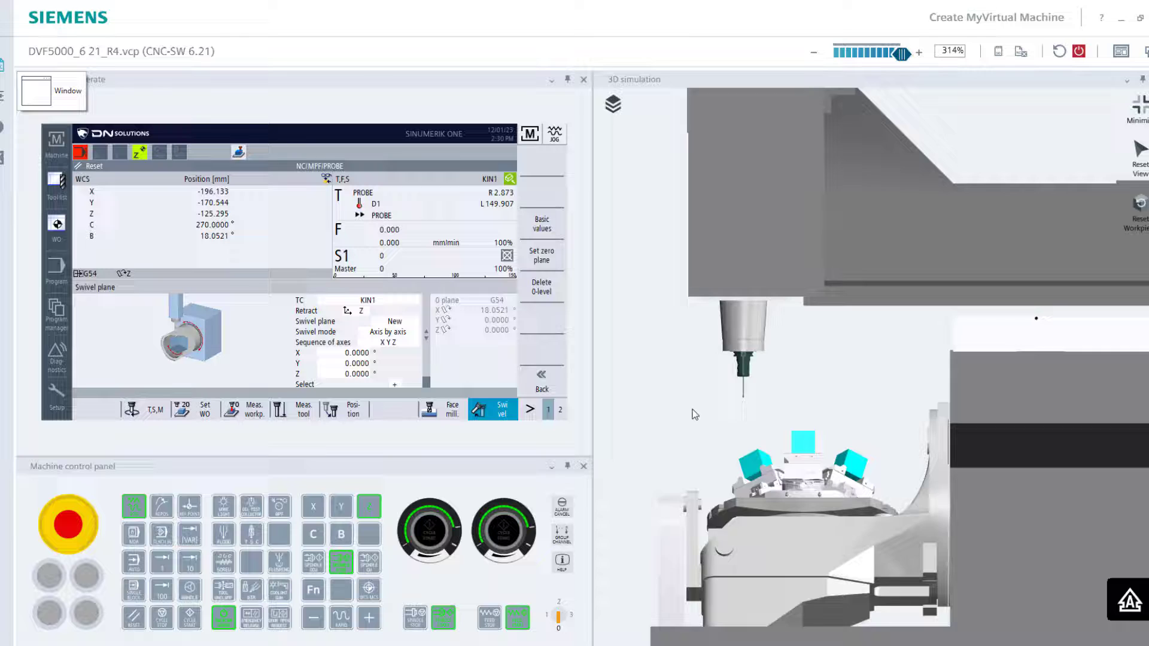
mouse_move(690, 410)
left_mouse_down()
mouse_move(728, 418)
mouse_move(684, 397)
left_mouse_up()
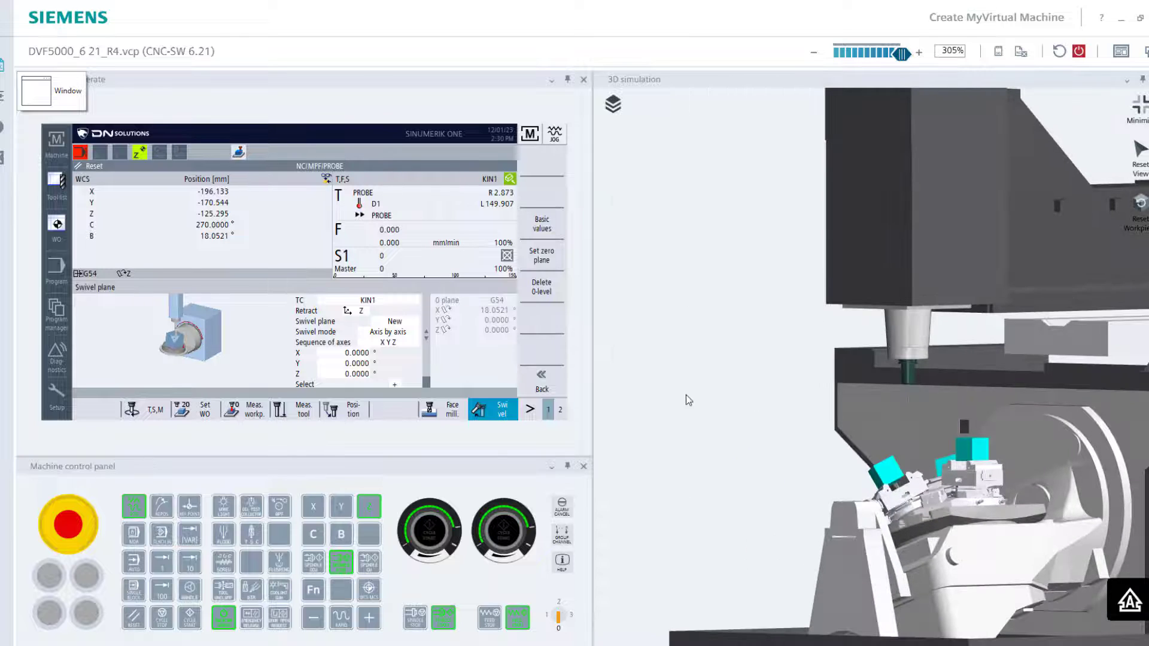
left_click(313, 506)
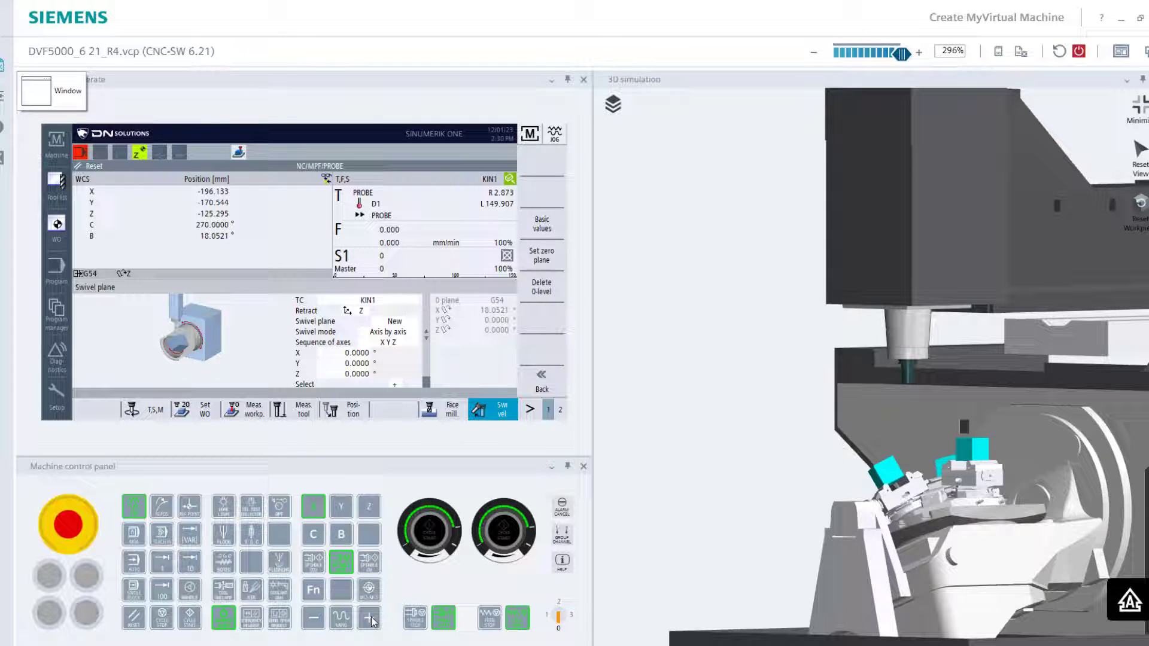
left_click(371, 622)
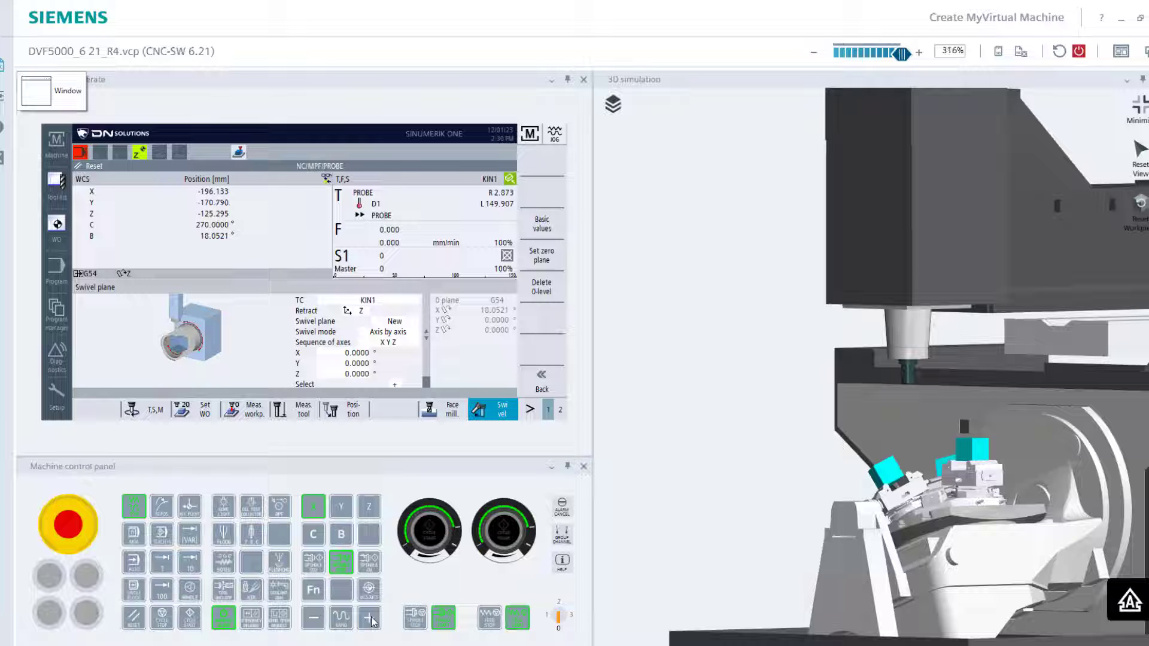
left_click(371, 622)
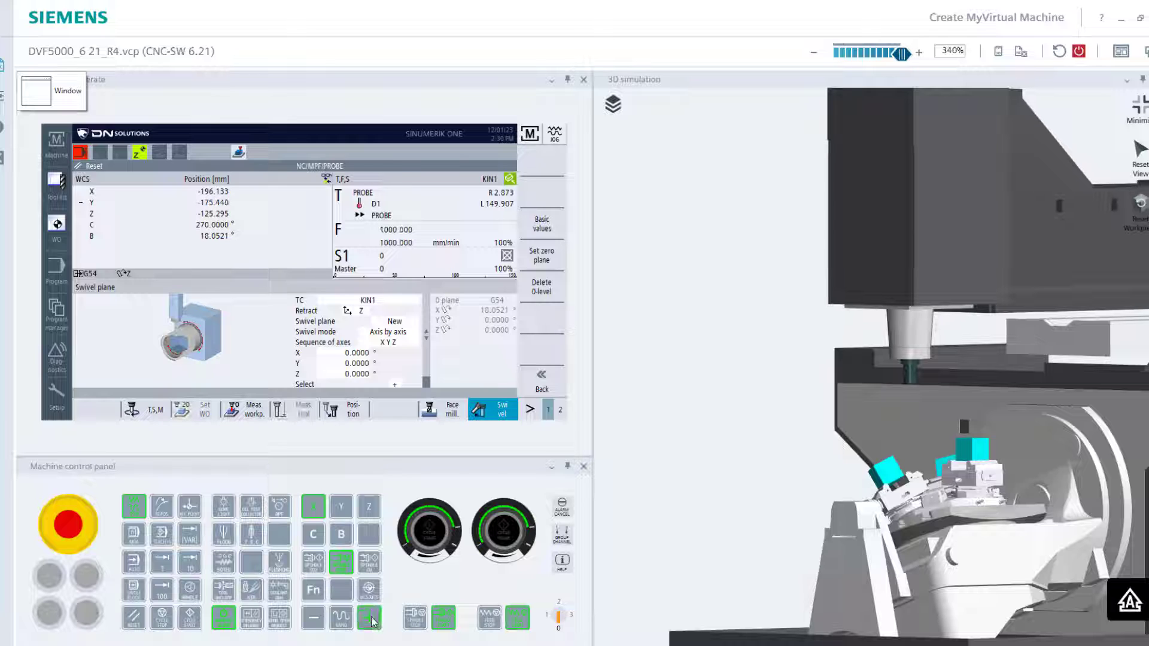
left_click(480, 413)
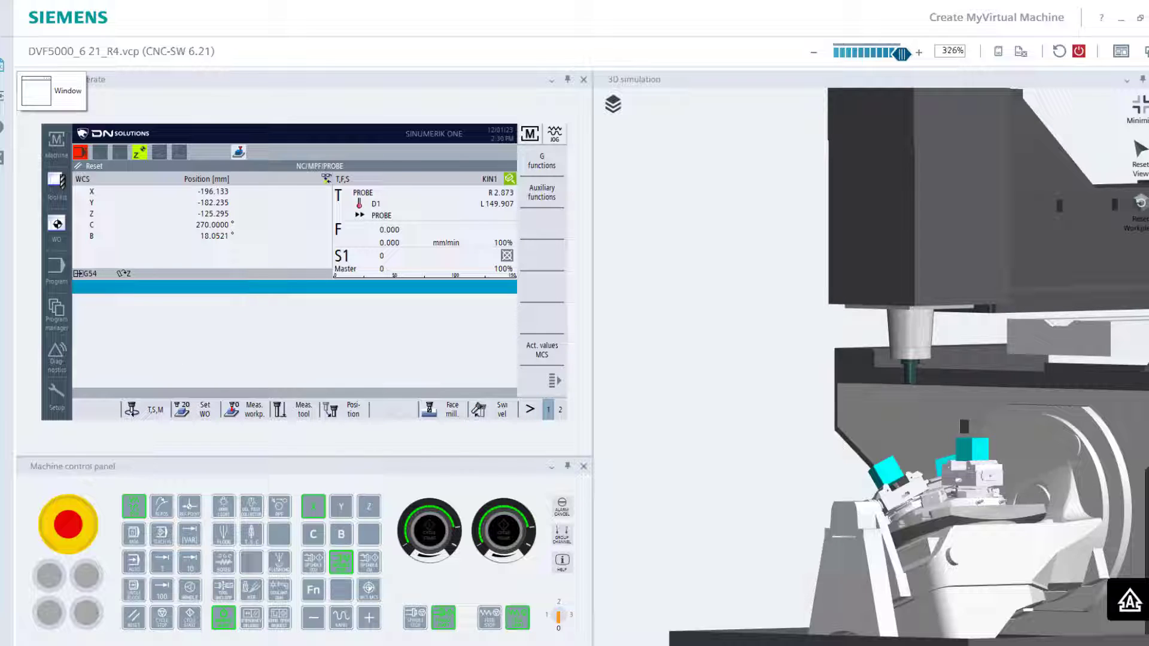
Jog the probe along WCS Y to -211.598.
left_click(366, 621)
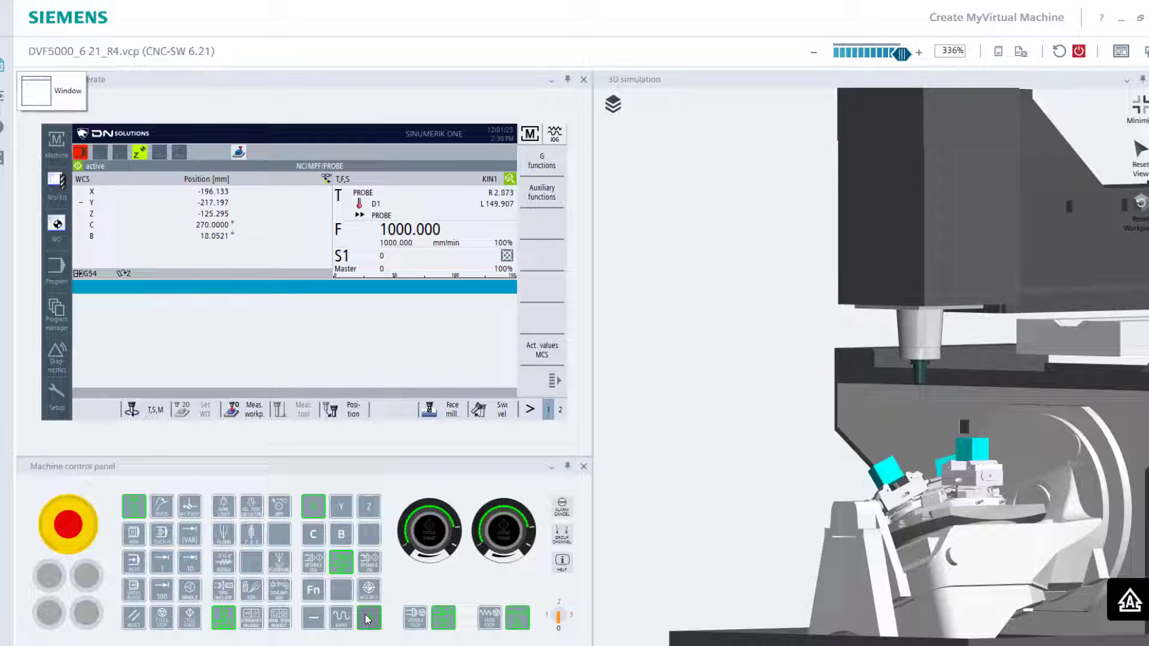
left_click(314, 619)
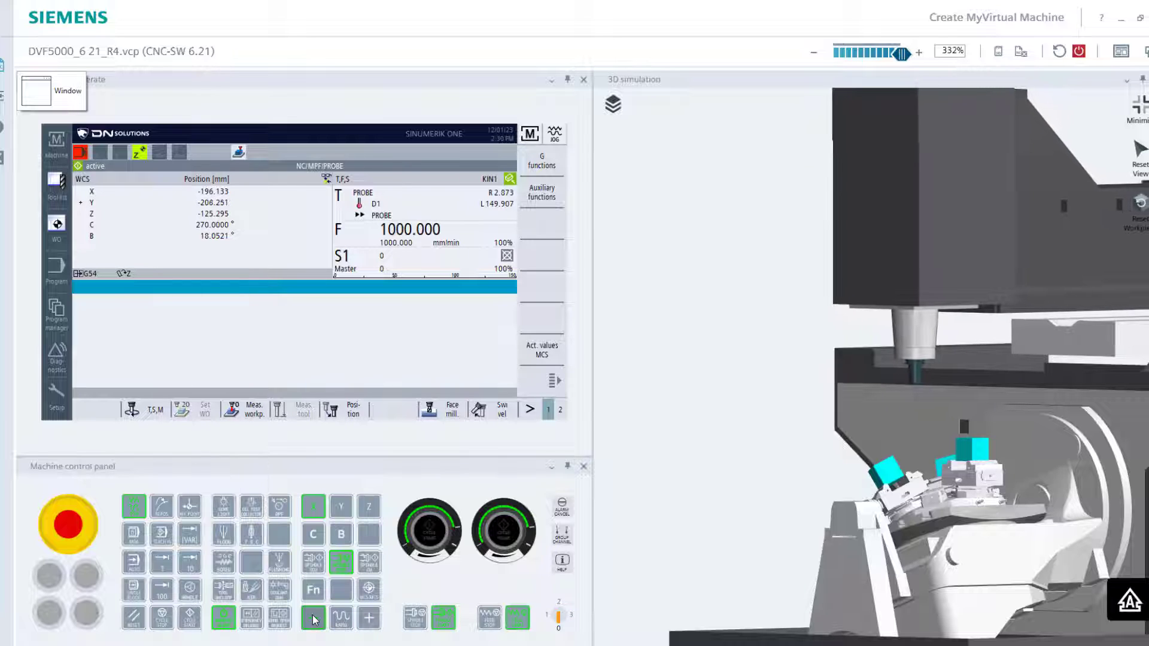
left_click(368, 622)
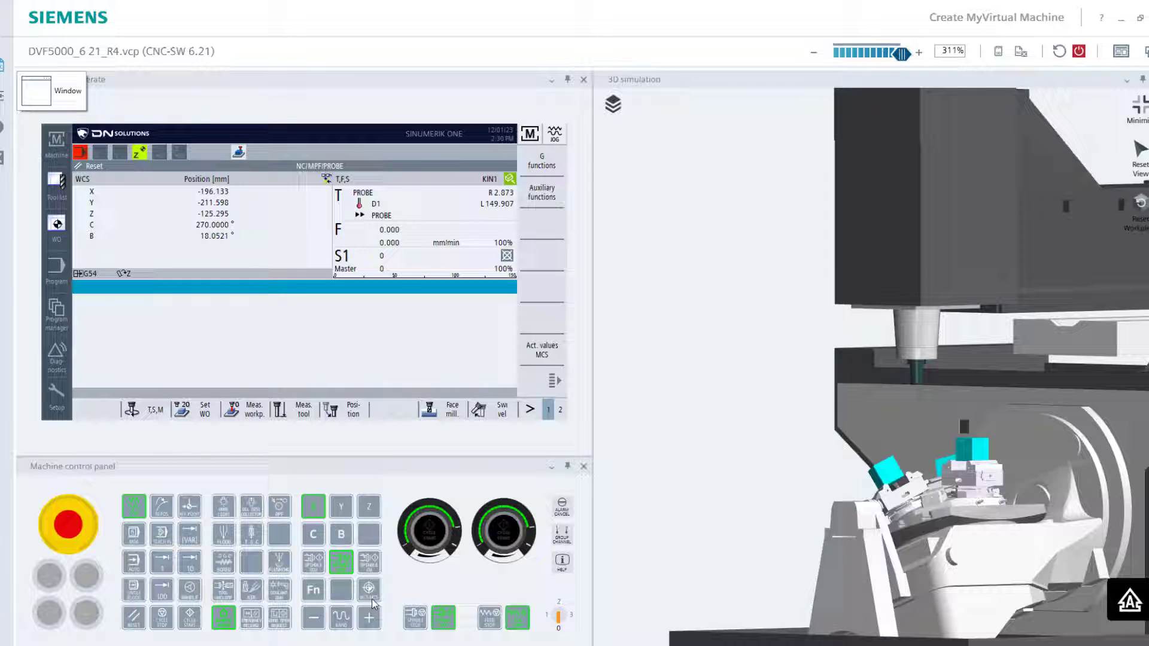
Jog the probe to X -113.467, then on in Y to -264.131.
left_click(370, 593)
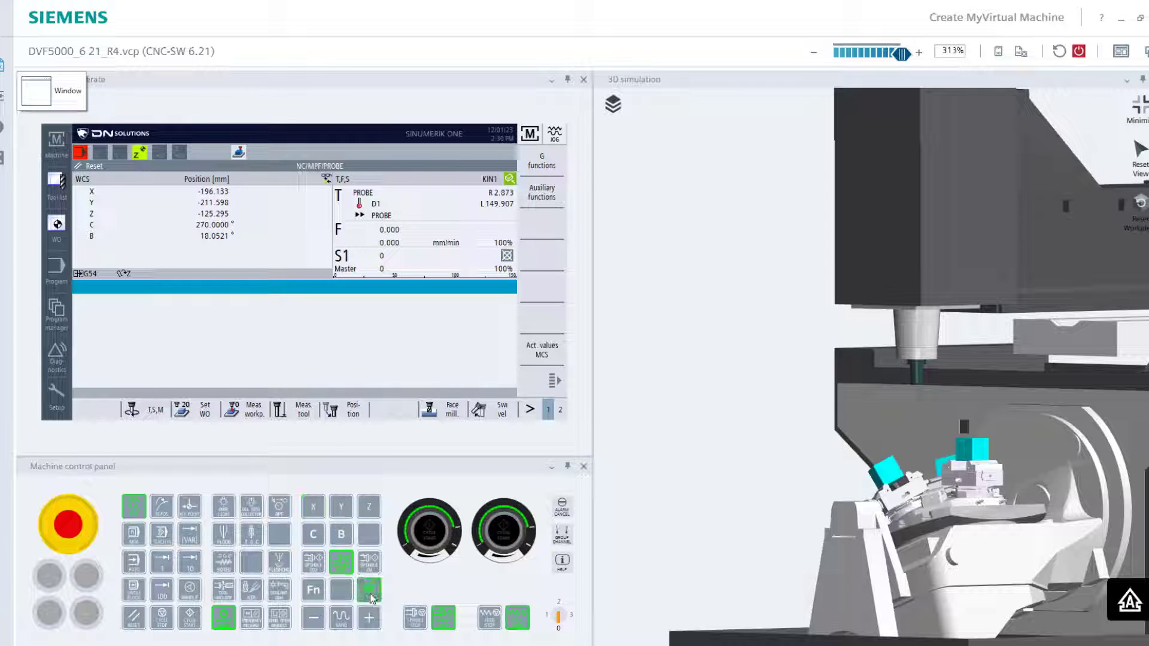
left_click(313, 506)
left_click(368, 620)
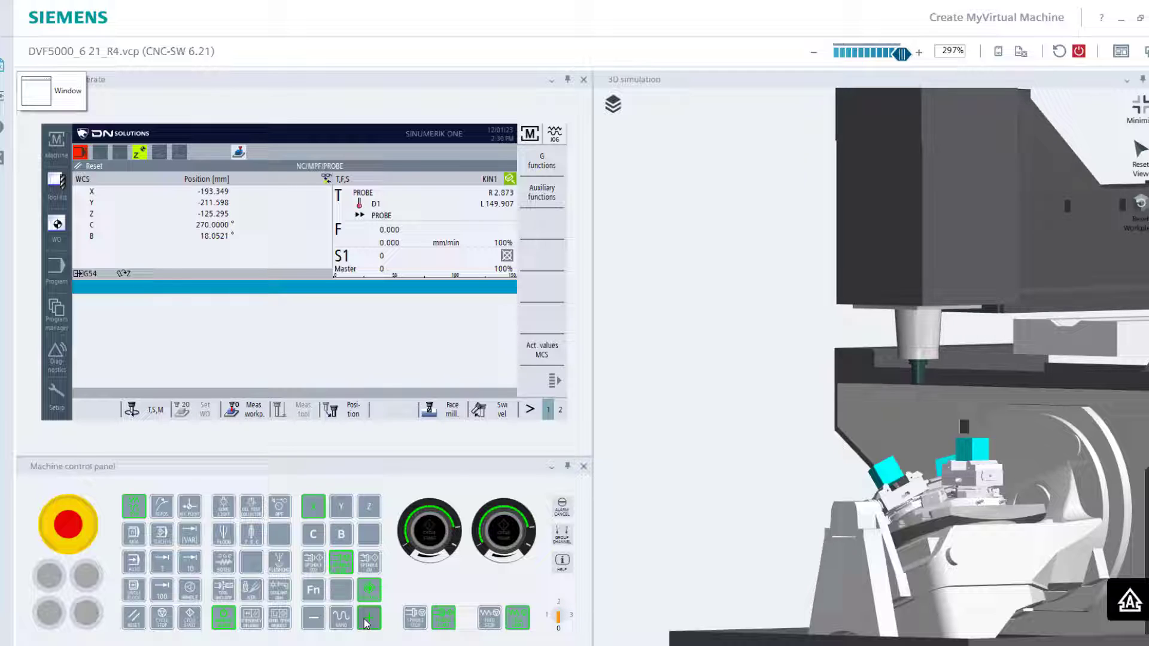
left_click_drag(363, 618, 314, 622)
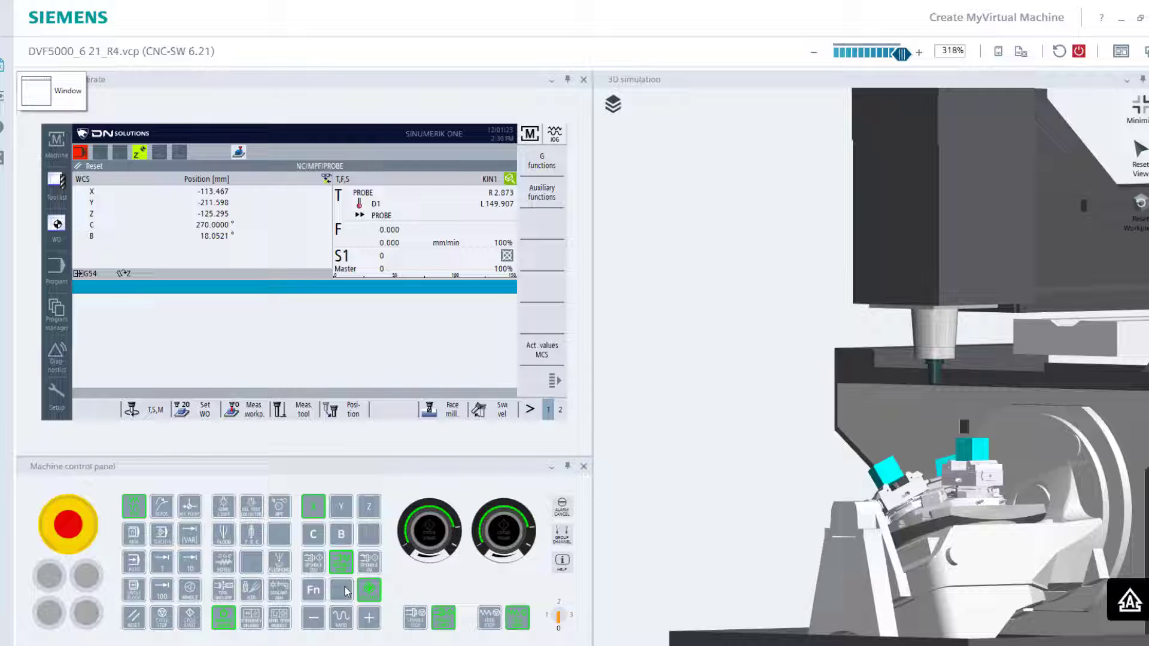
left_click(369, 593)
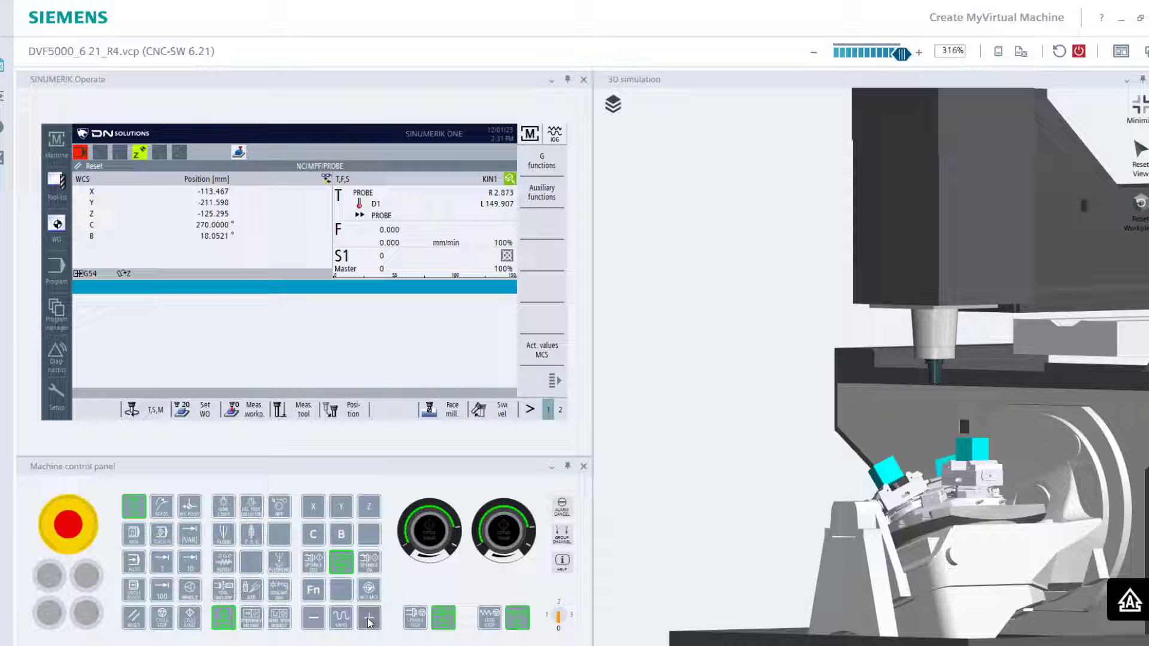
left_click(314, 504)
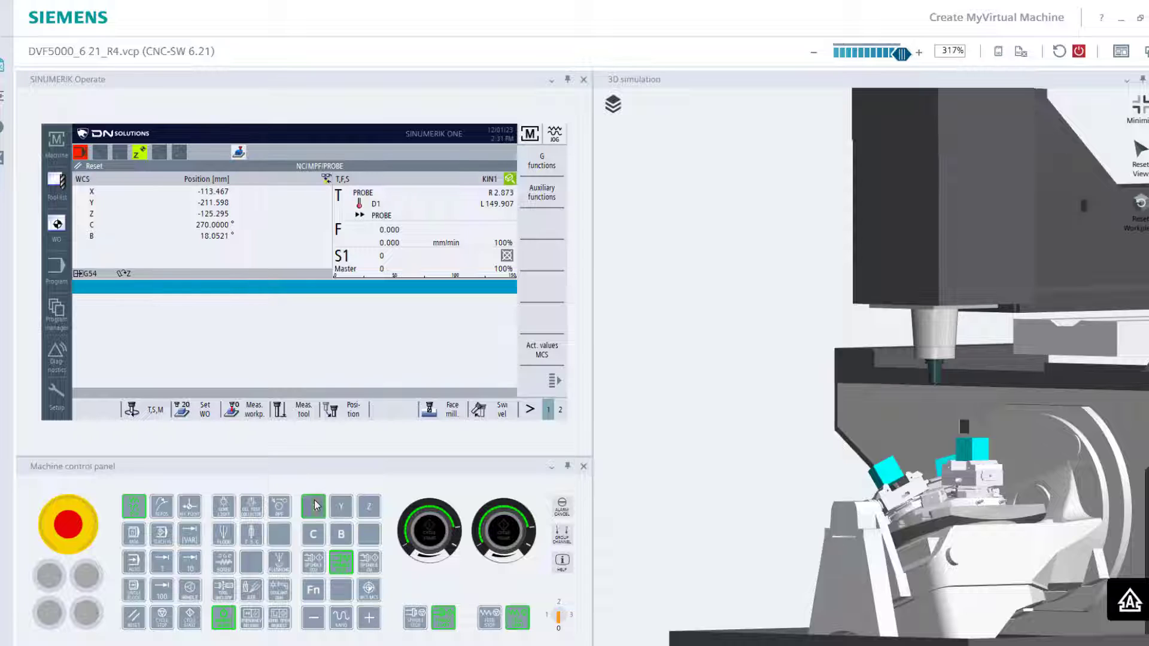
left_click(371, 620)
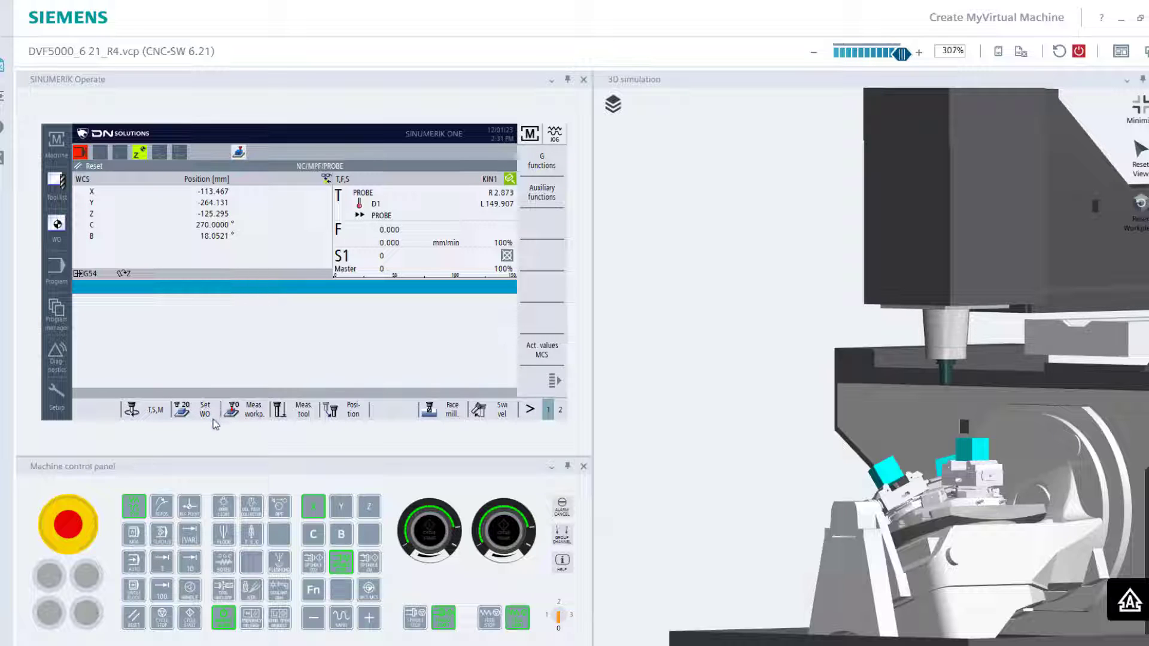
Open the Align edge workpiece measurement for G54 along +X.
left_click(252, 413)
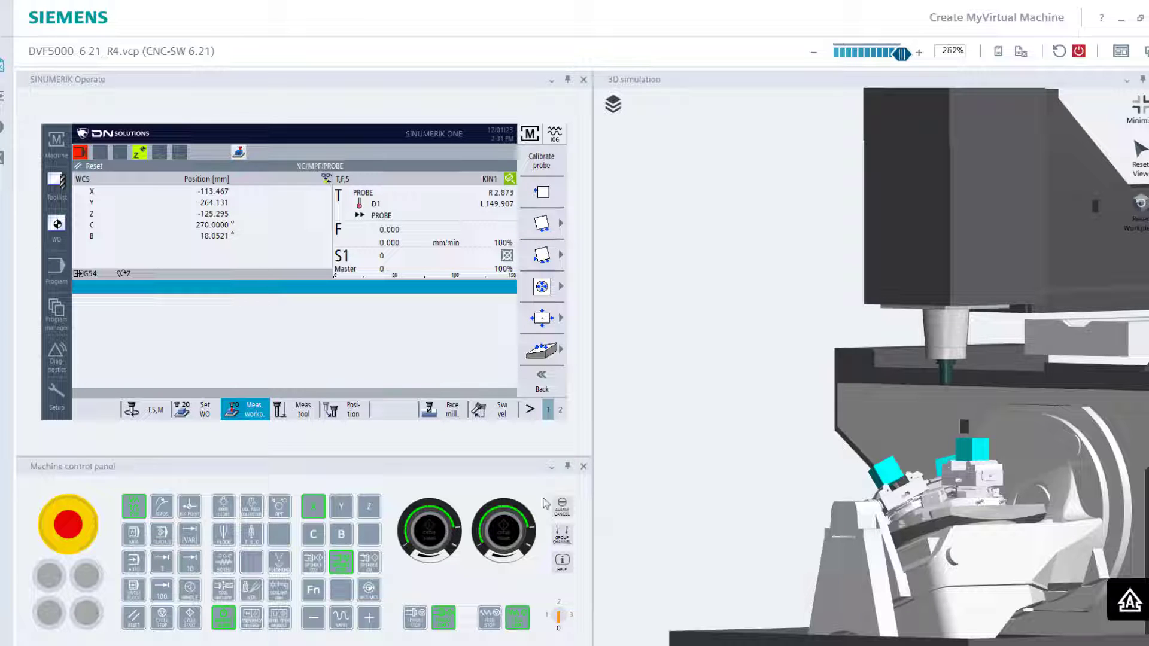
key("shift+F2")
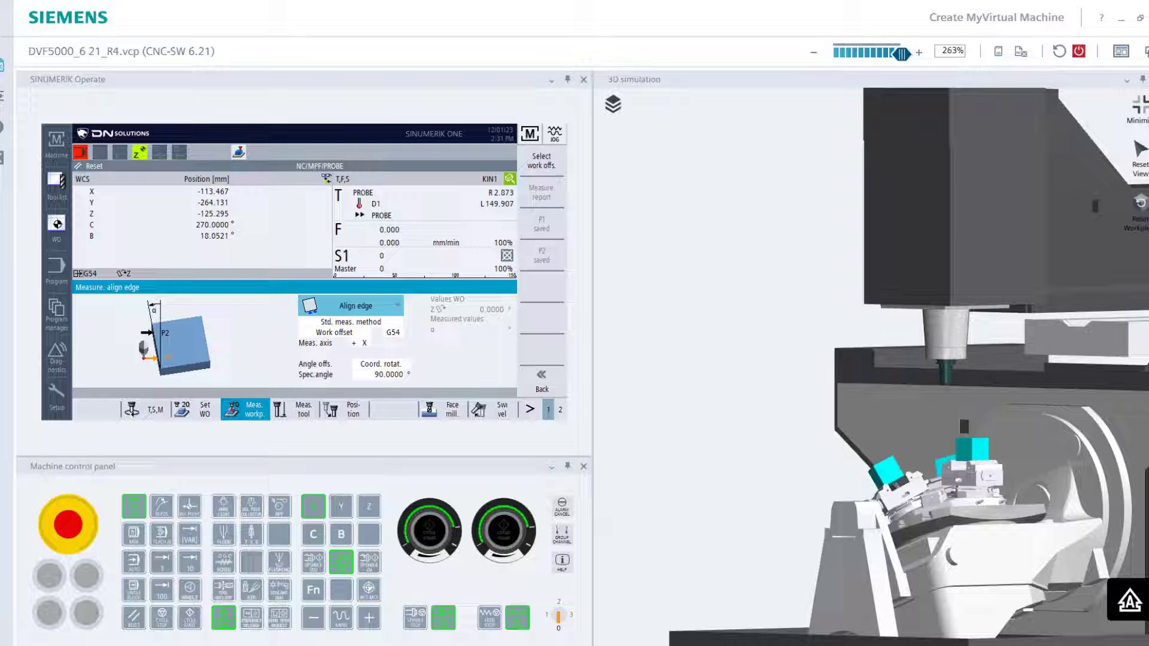
scroll(938, 425, "up", 5)
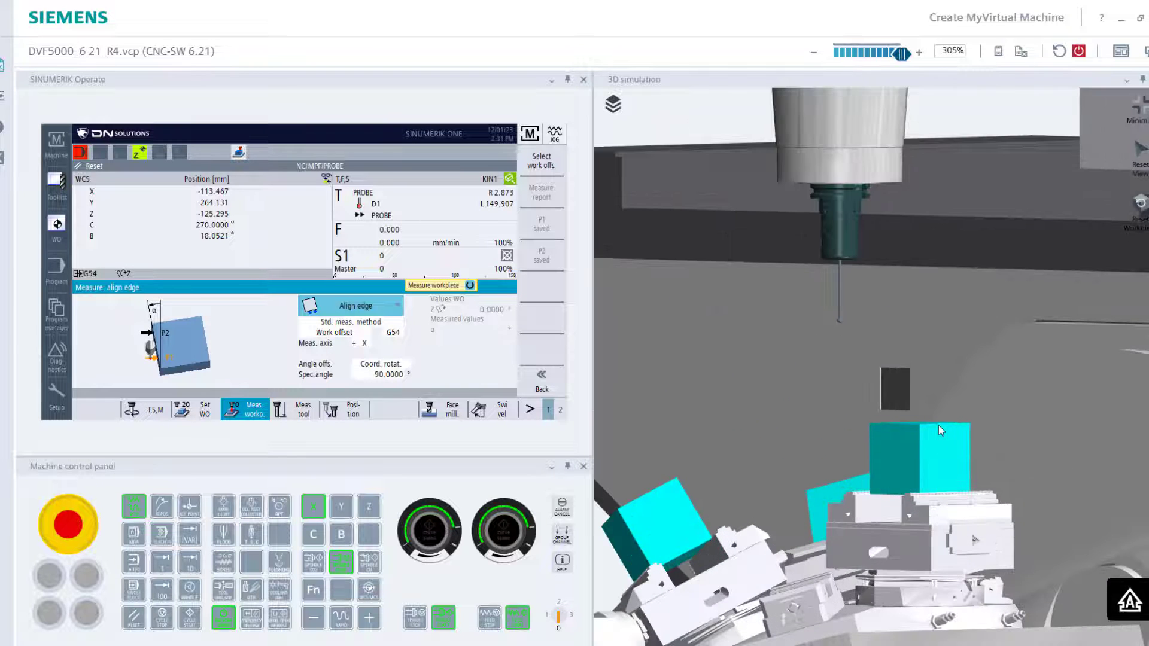
scroll(888, 404, "down", 2)
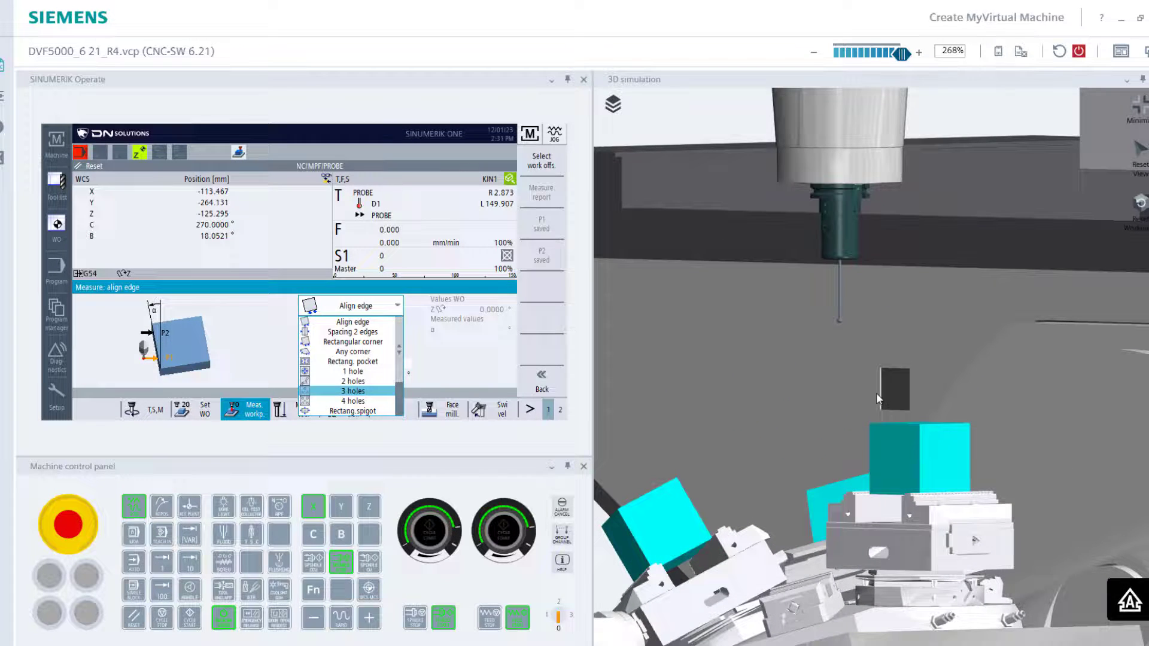
left_click(831, 393)
scroll(781, 397, "down", 5)
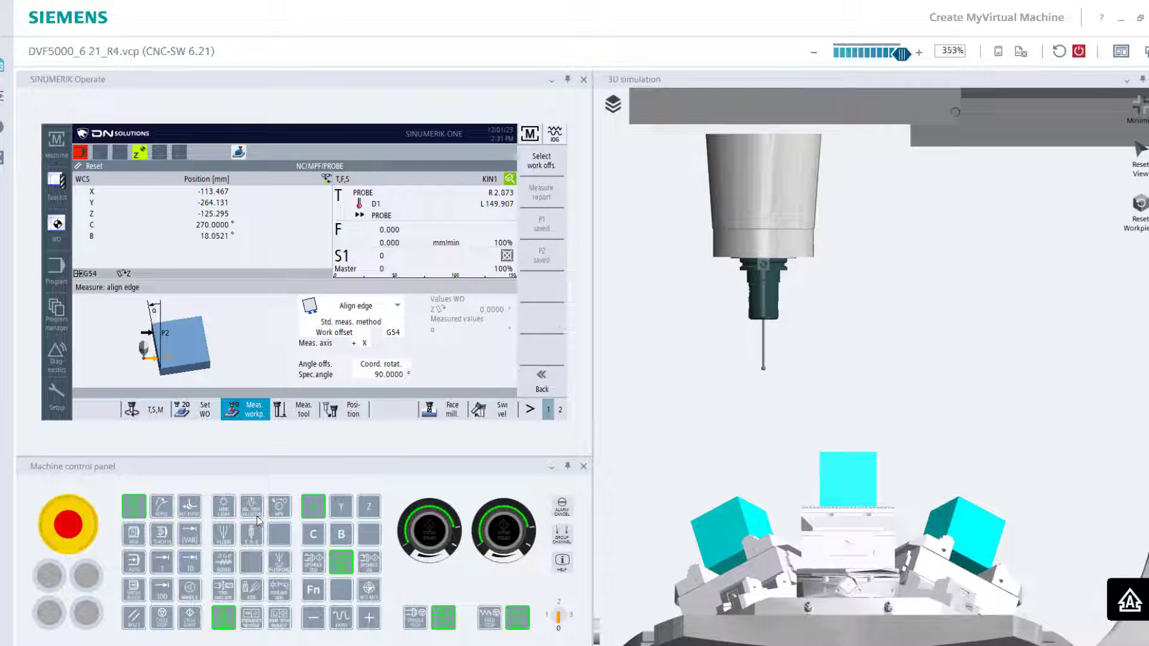
Jog the probe along X to -70.742.
left_click(341, 506)
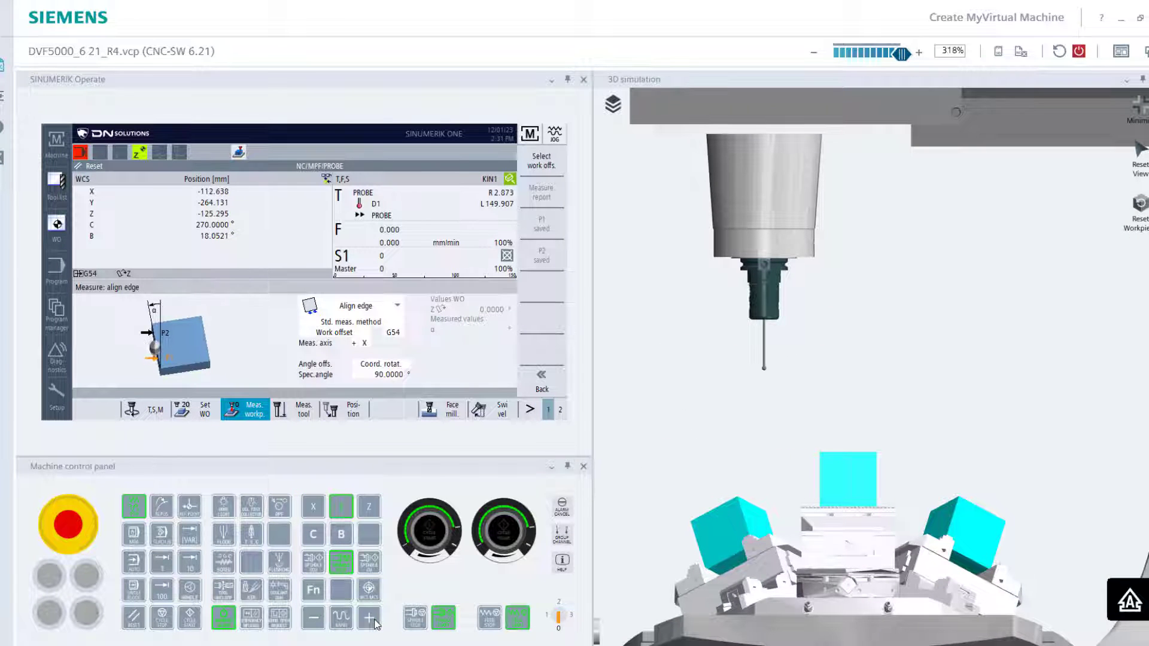
left_click(375, 621)
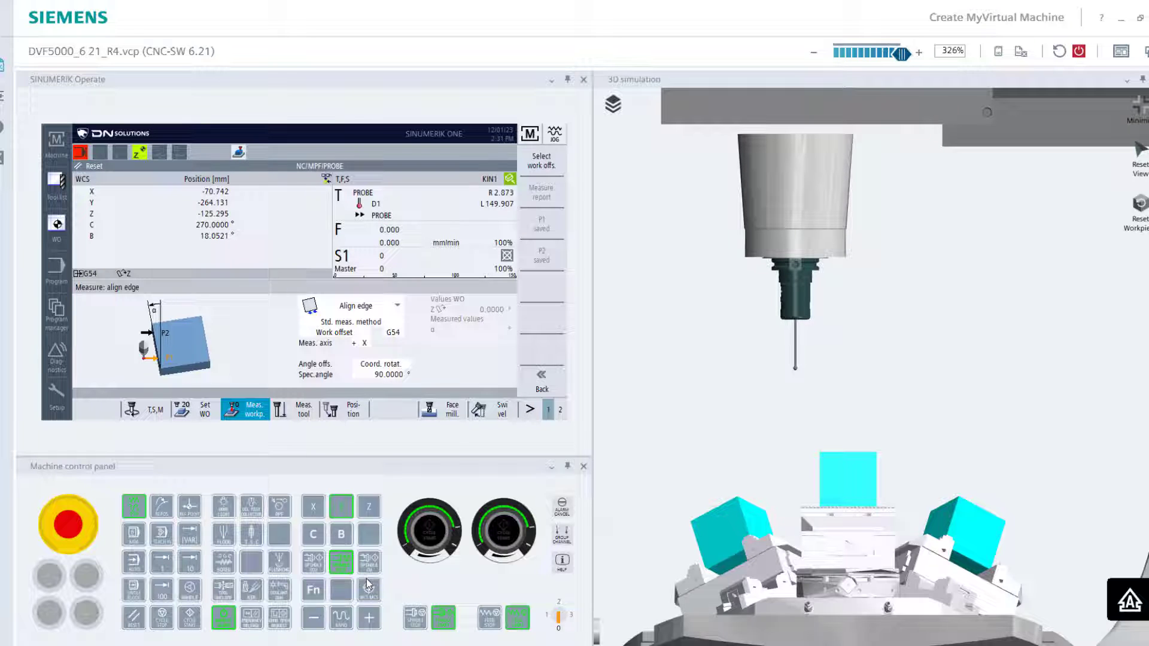
left_click(312, 510)
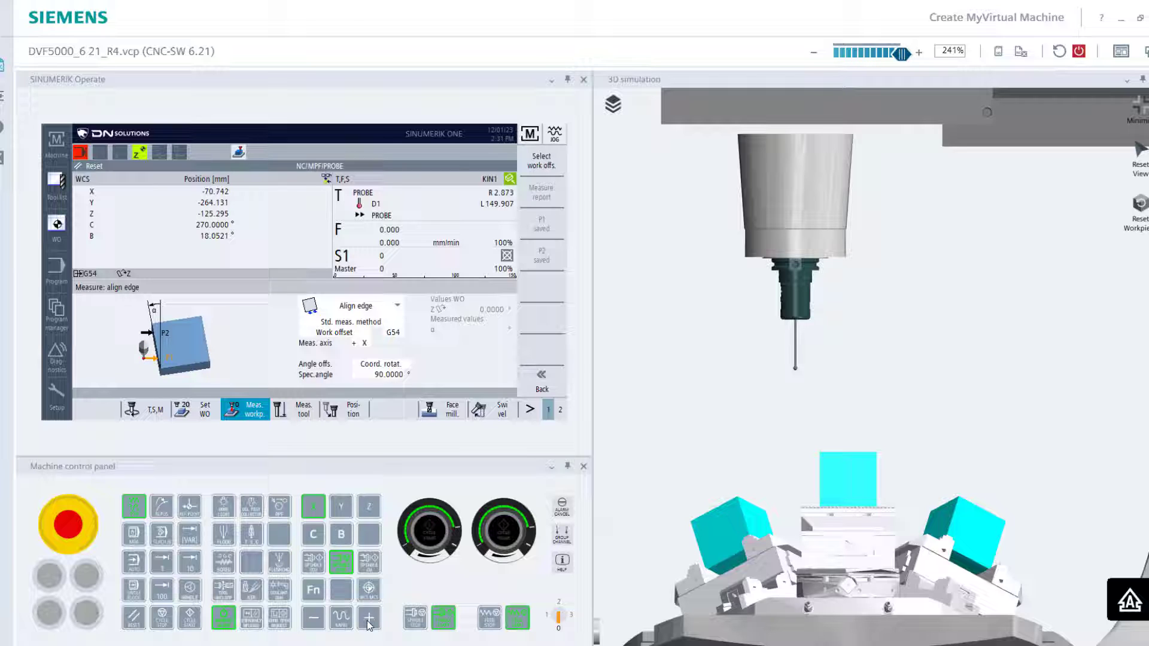
Jog the probe to X -51.542 and lower it in Z toward the cyan cube.
left_click(346, 513)
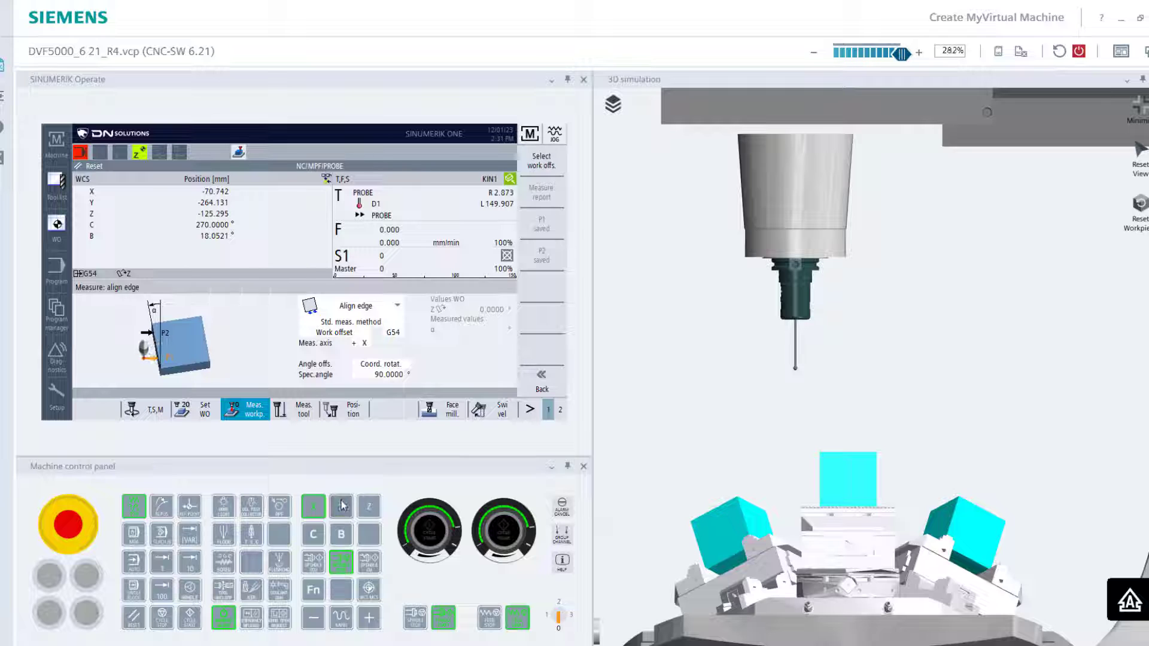
left_click(374, 621)
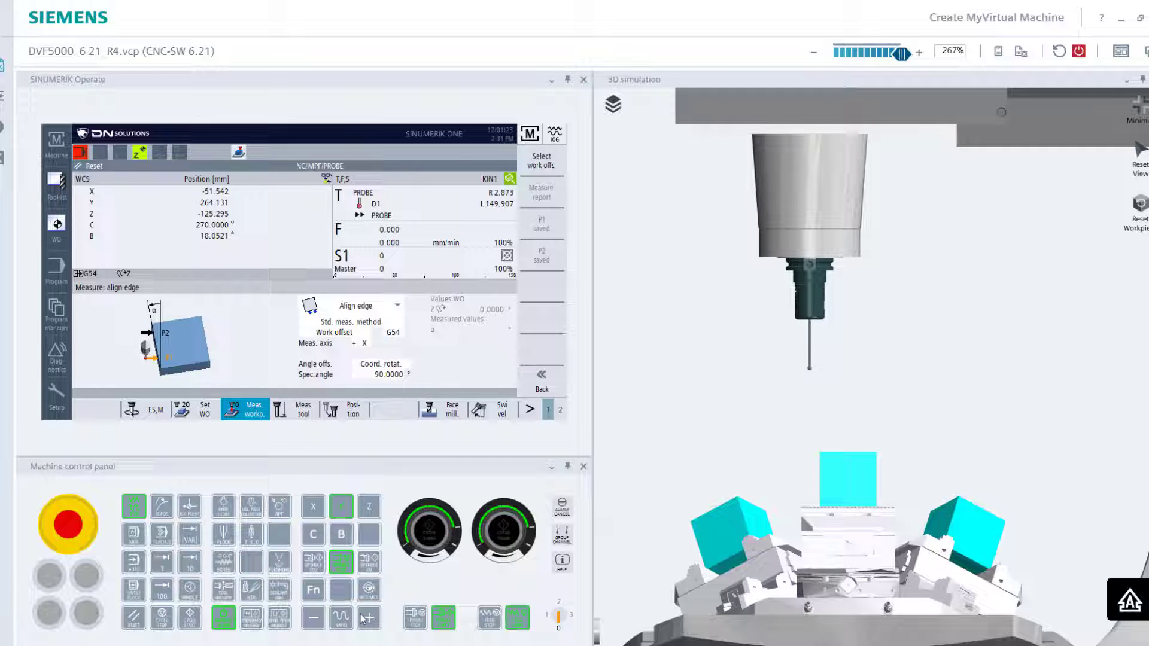
left_click(372, 509)
left_click(319, 622)
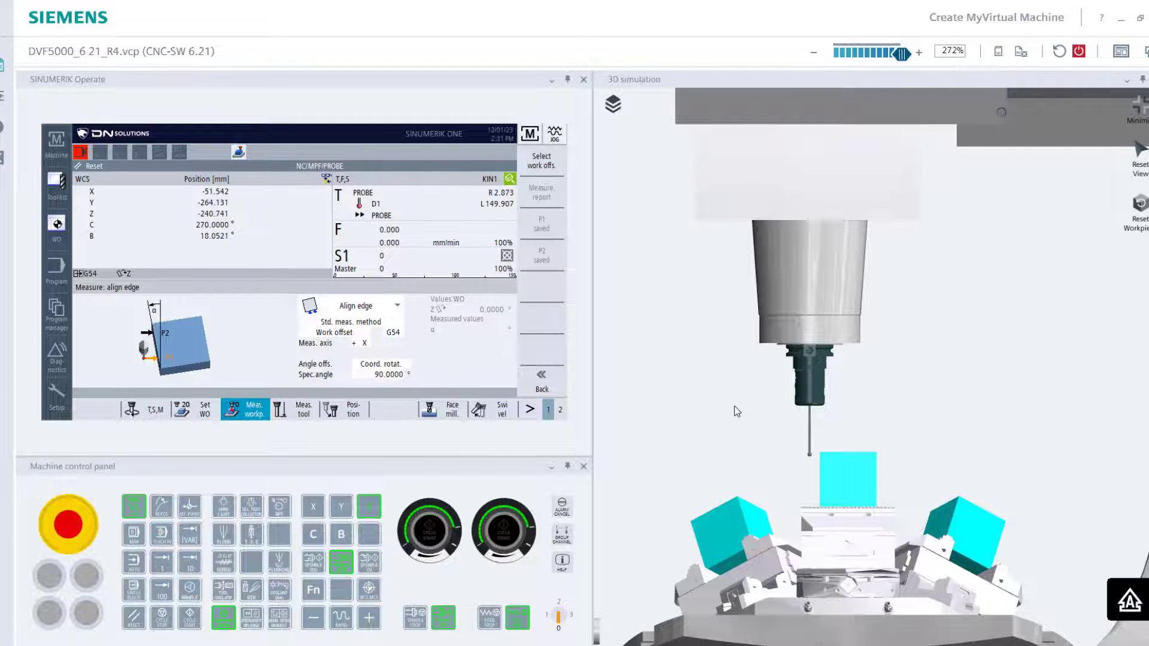
left_click_drag(734, 406, 972, 446)
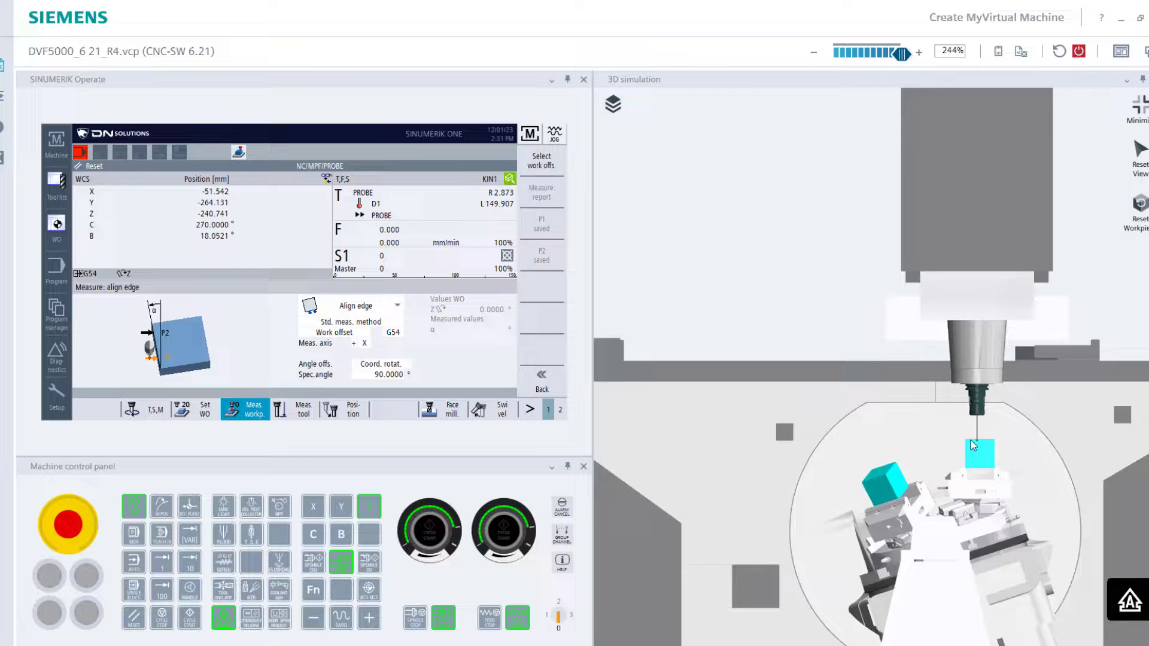
scroll(972, 446, "up", 3)
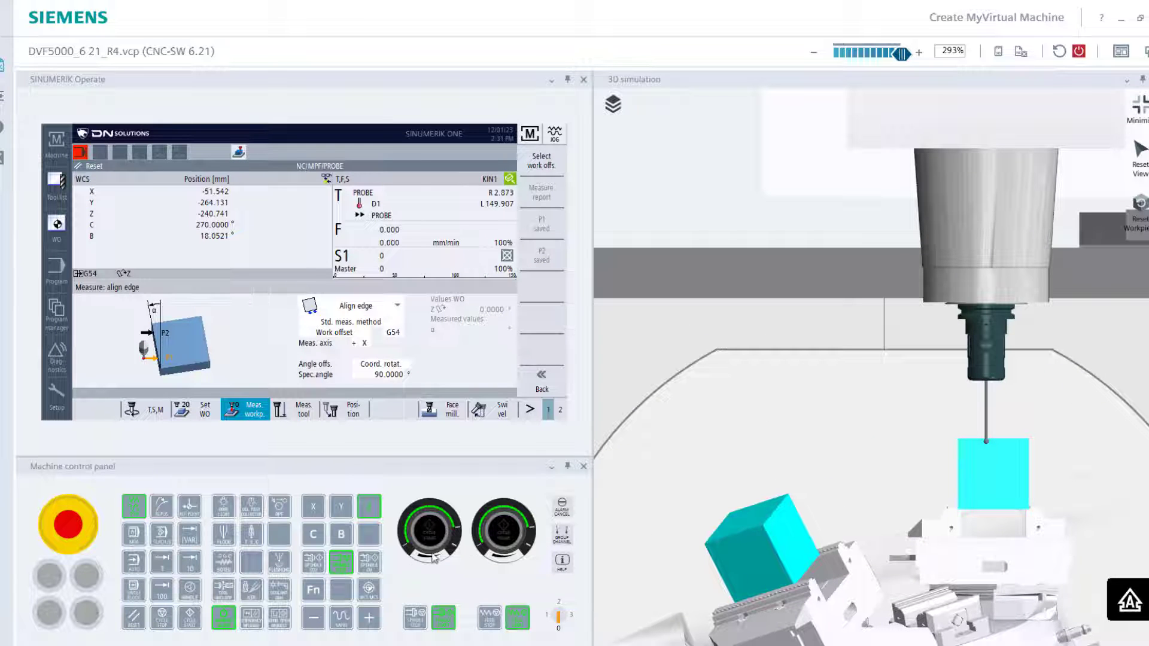
Position the probe beside the cube's edge at X -43.808, Y -243.619, Z -244.720.
left_click(313, 507)
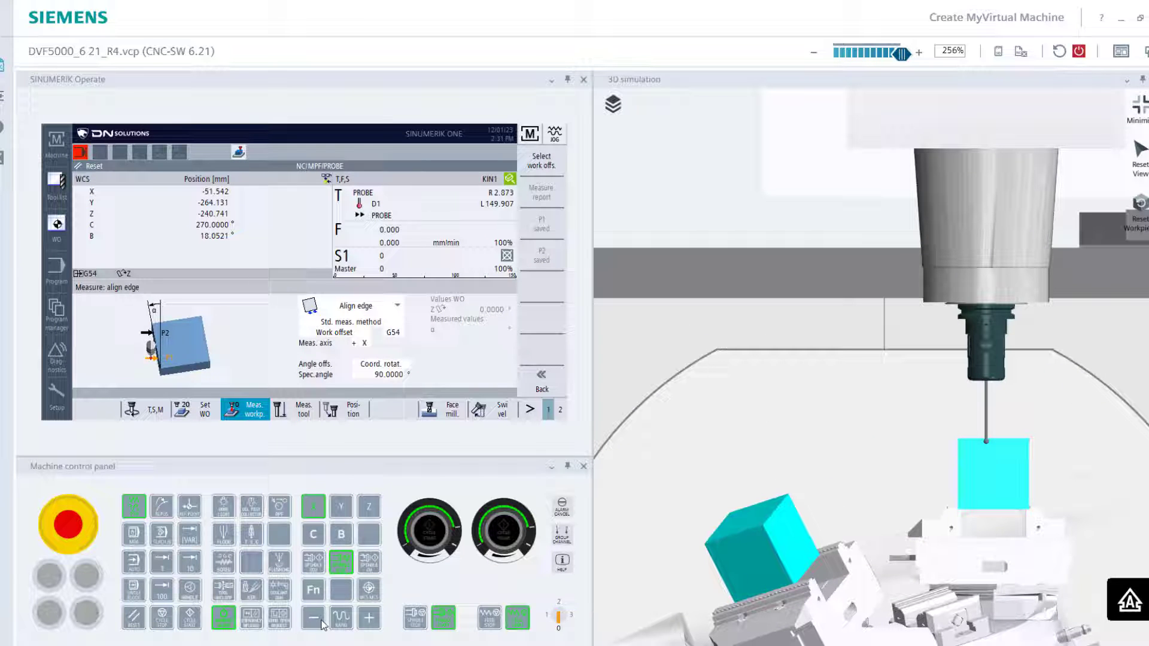
left_click(321, 624)
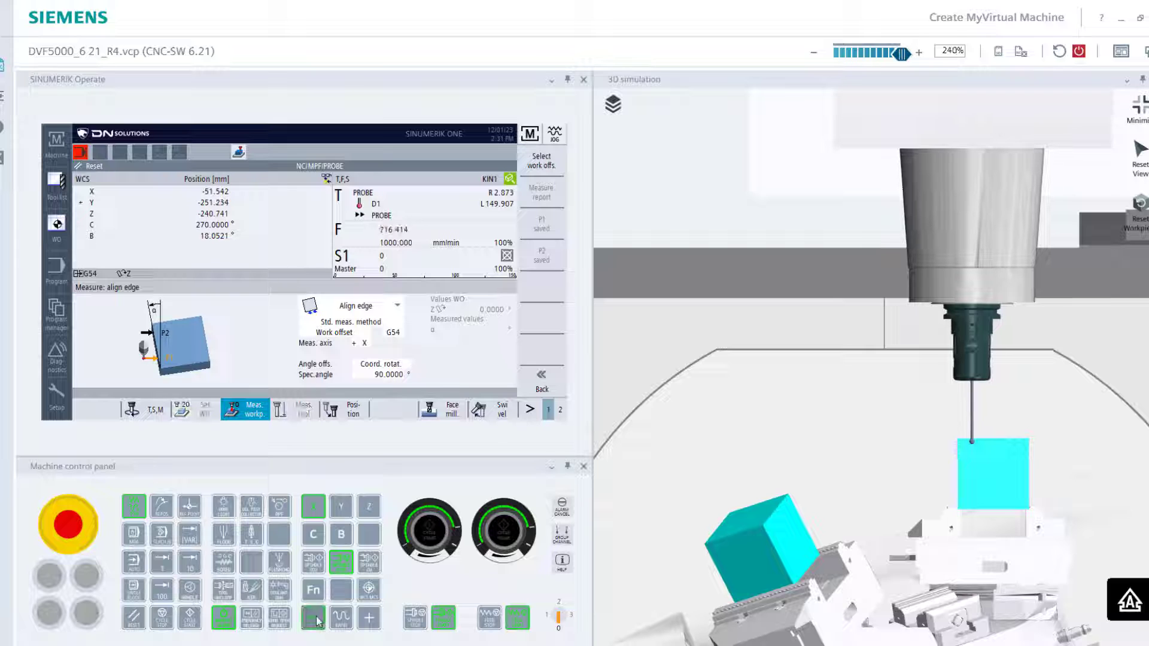
left_click(369, 506)
left_click(313, 617)
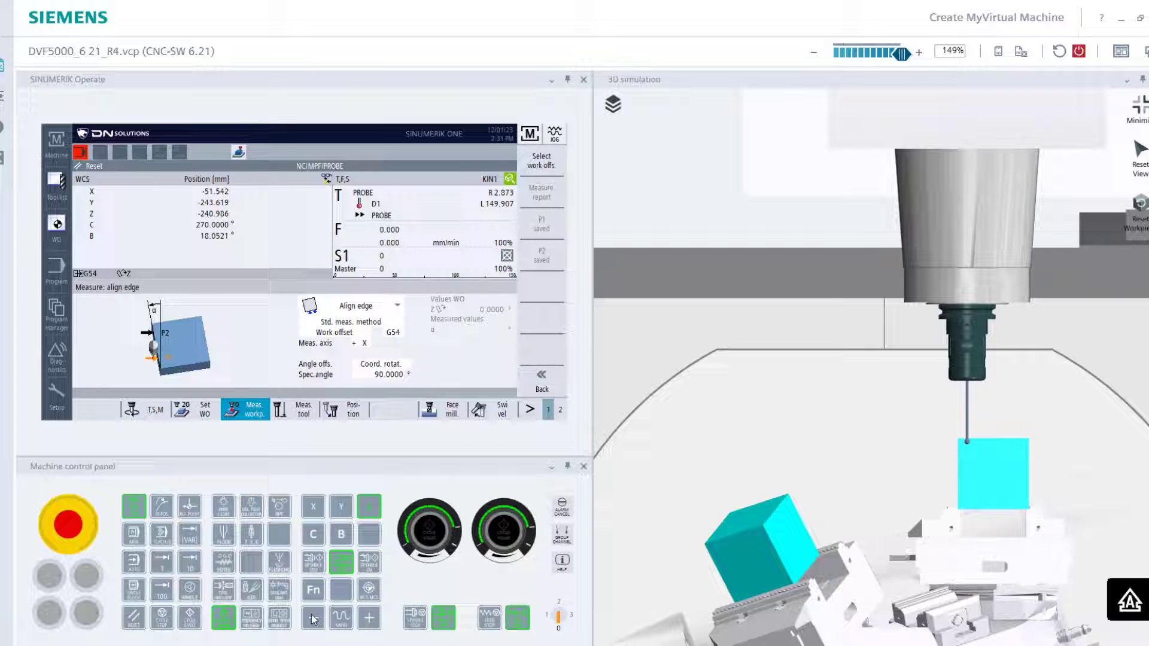
scroll(681, 458, "down", 10)
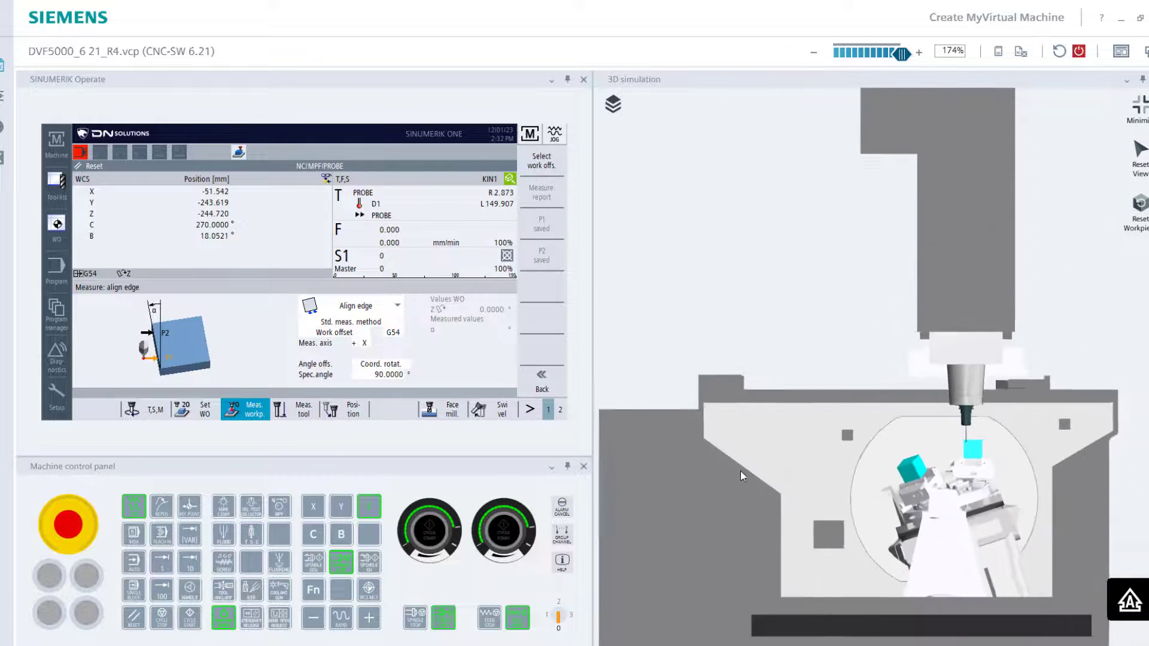
scroll(825, 411, "up", 10)
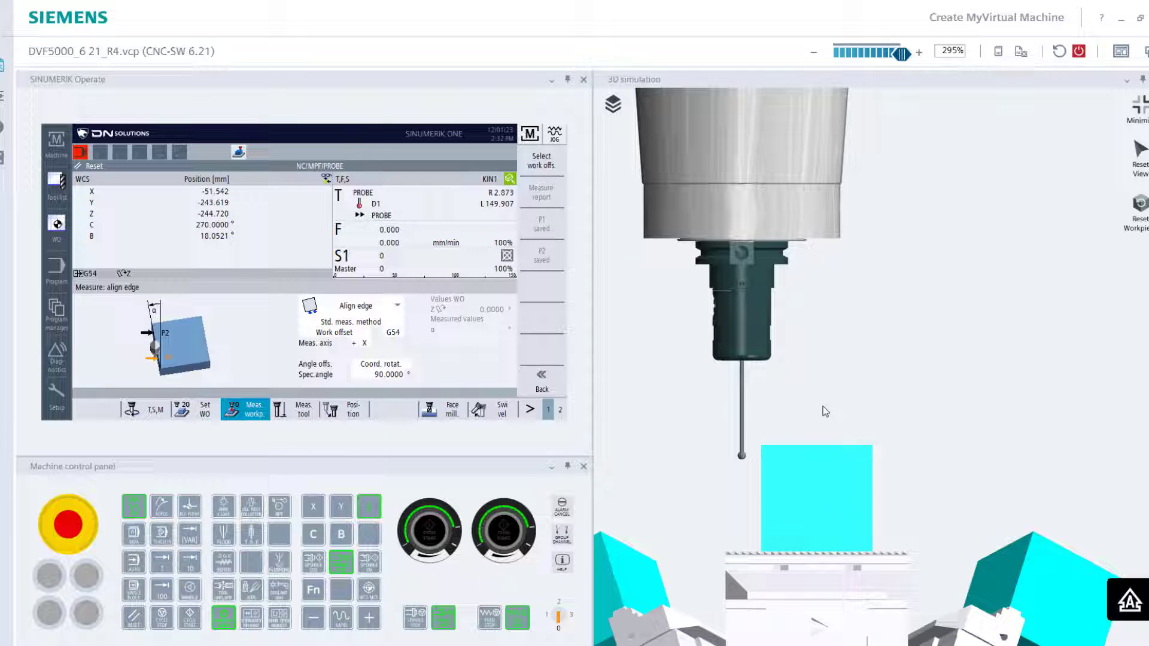
left_click(336, 510)
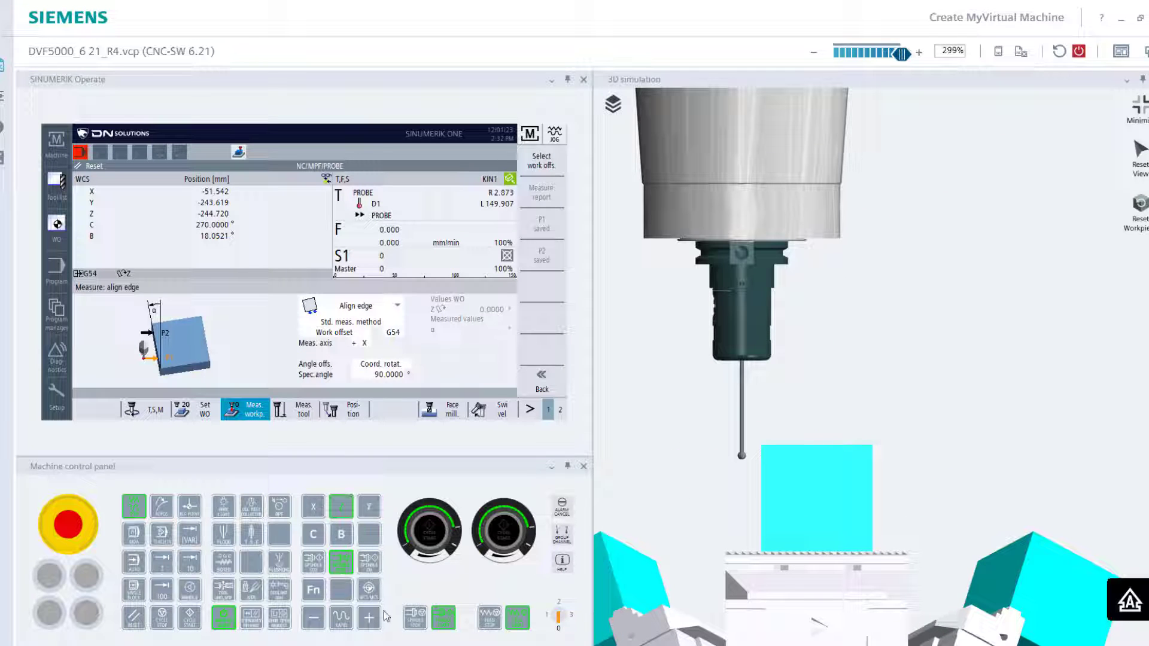
left_click(368, 617)
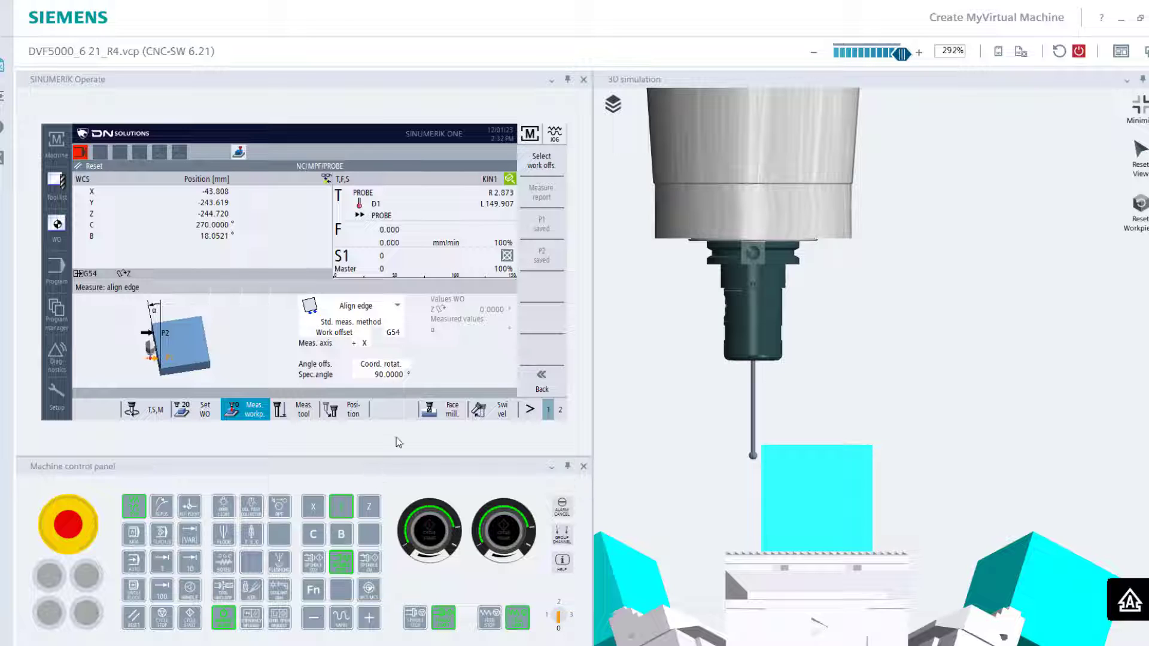
Probe edge points P1 and P2 along the cube's side.
left_click(190, 626)
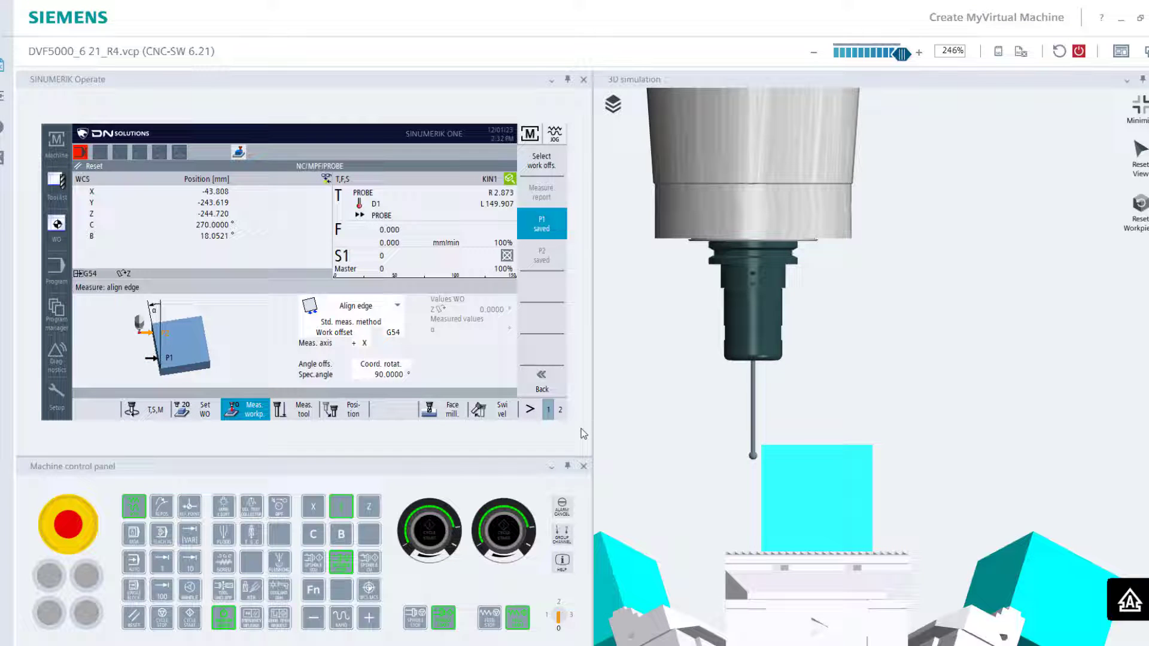
scroll(700, 443, "down", 5)
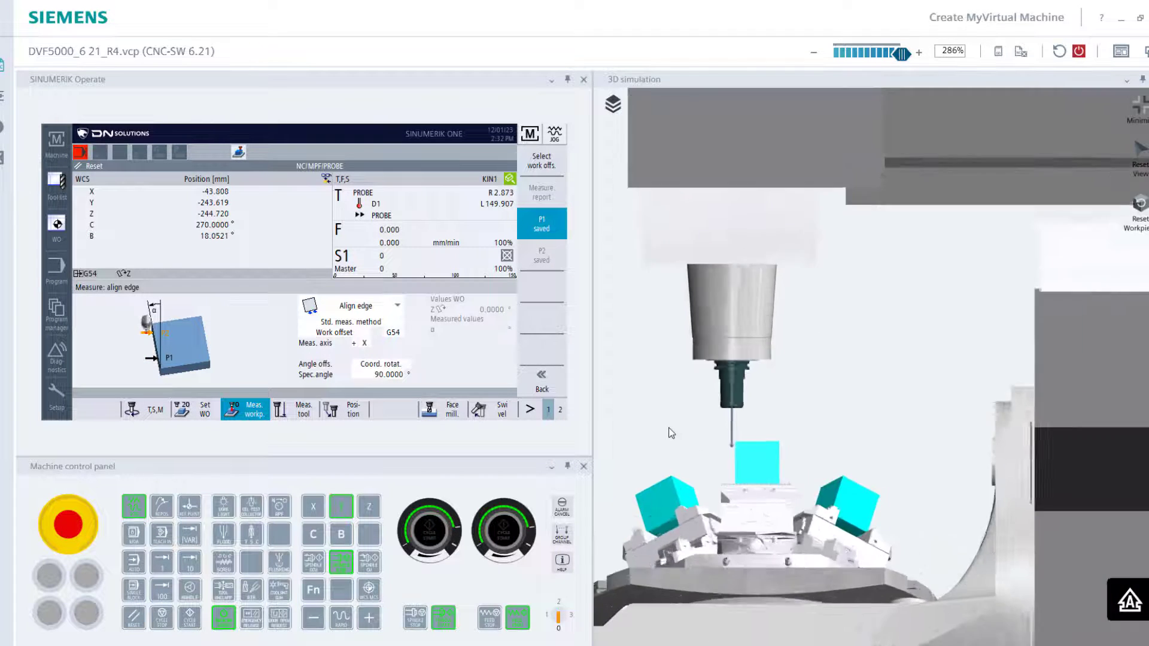
scroll(713, 443, "up", 5)
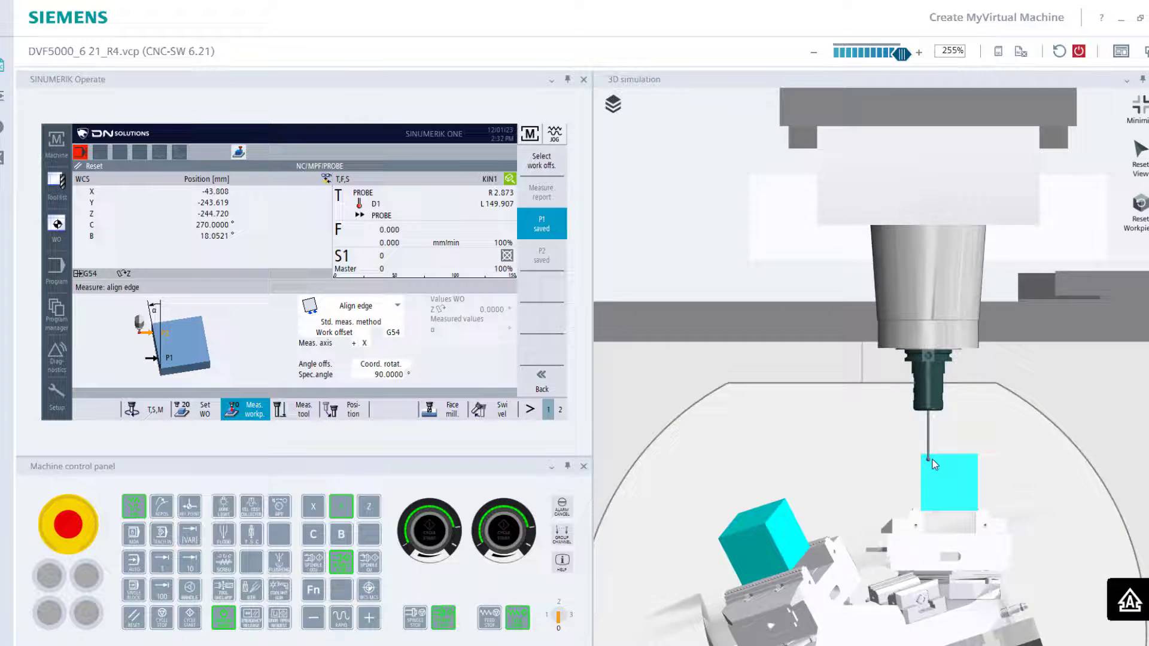
left_click(313, 507)
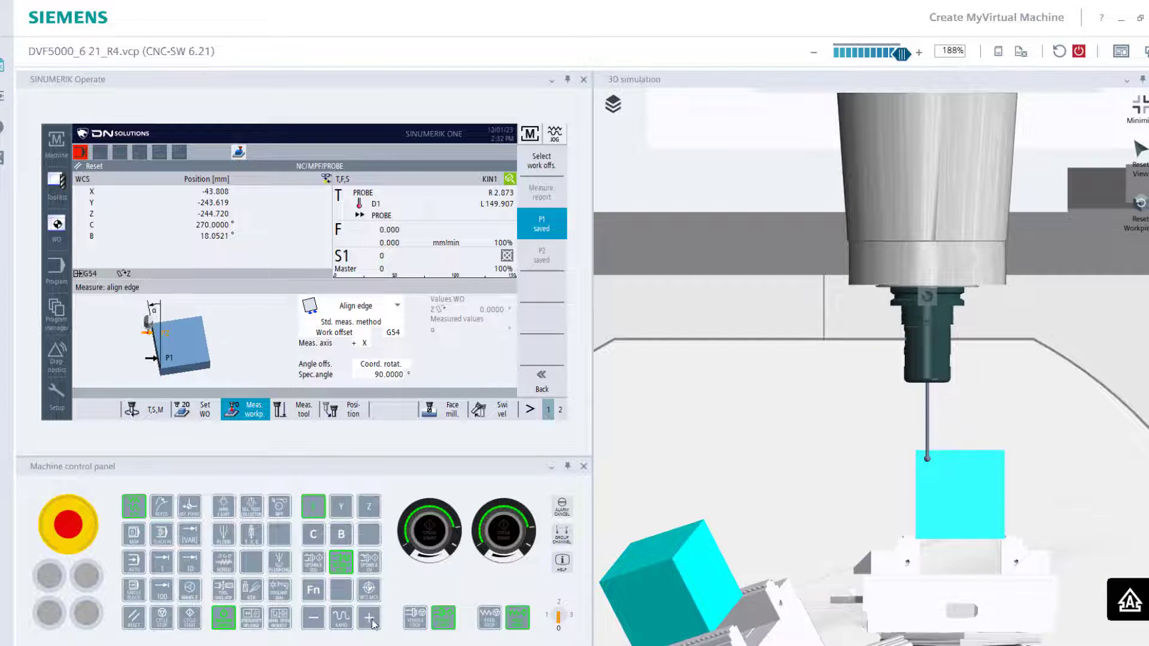
left_click(371, 620)
left_click(371, 620)
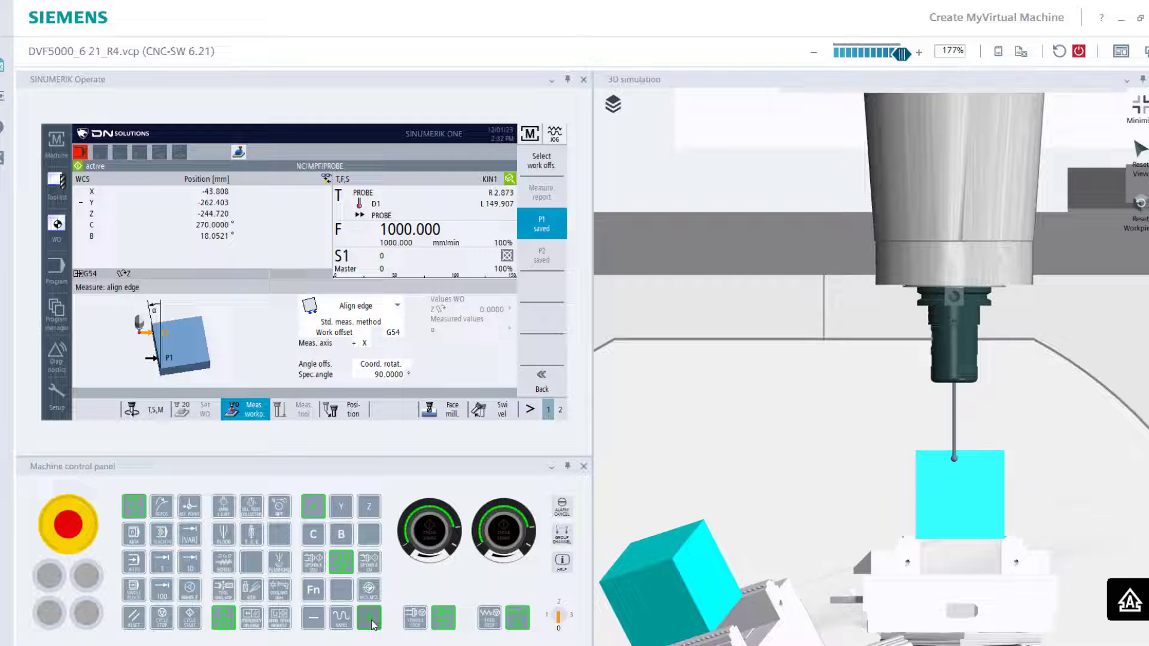
left_click(191, 620)
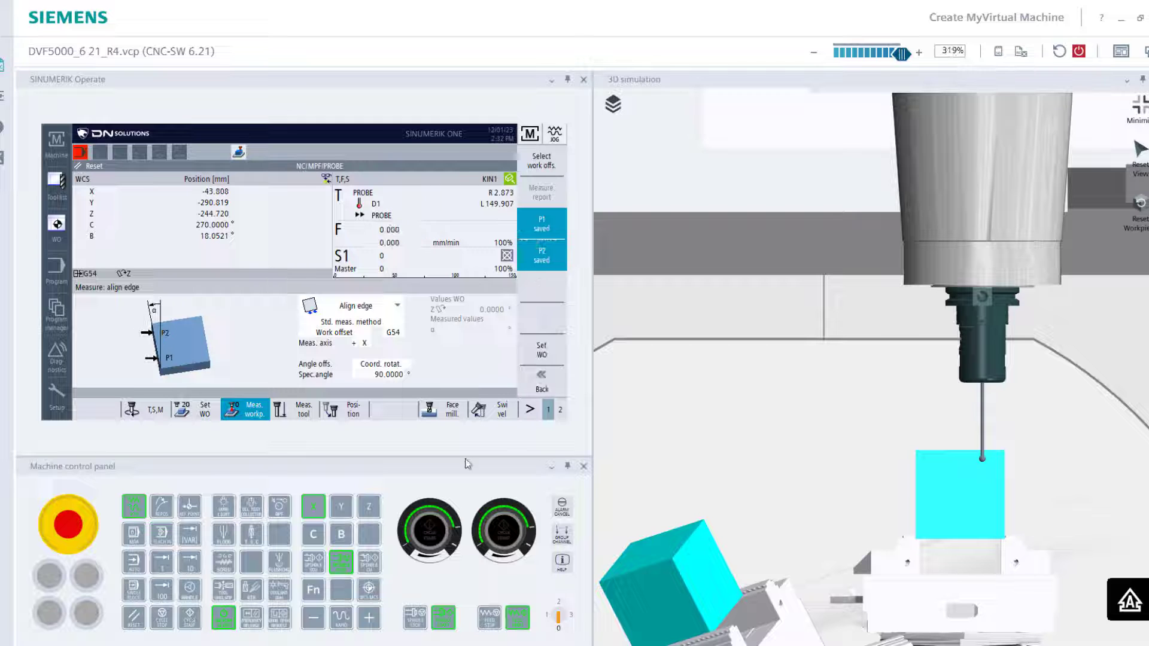
Apply the edge alignment to G54 as Z rotation -89.0979° and raise the probe.
left_click(541, 353)
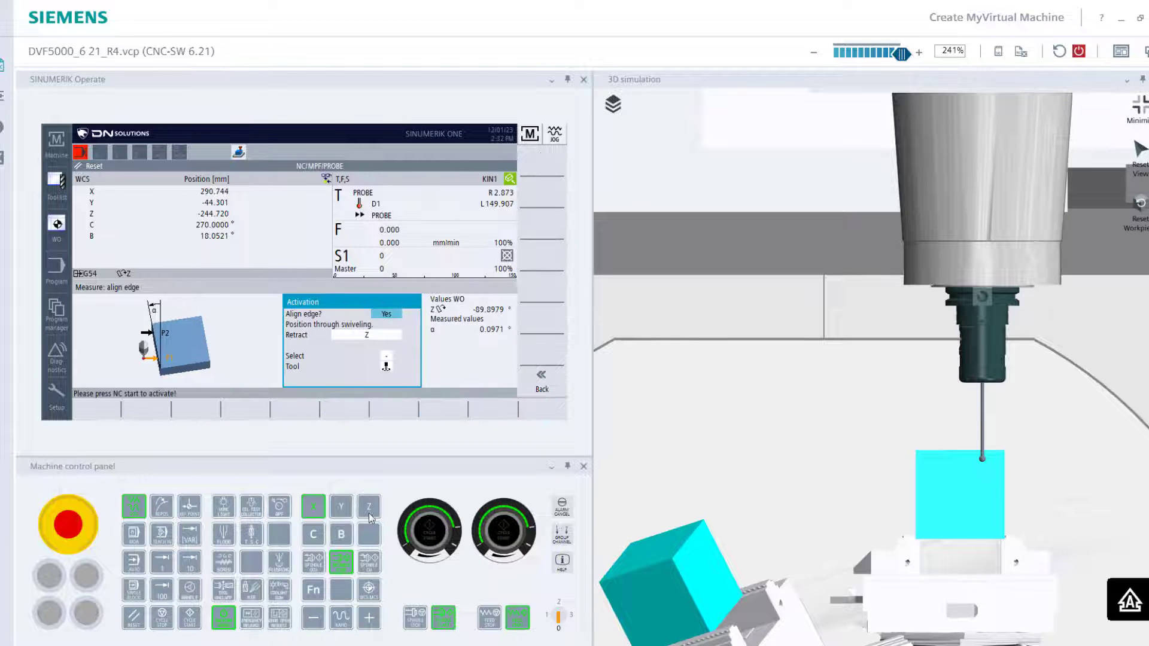
left_click(542, 381)
left_click(369, 506)
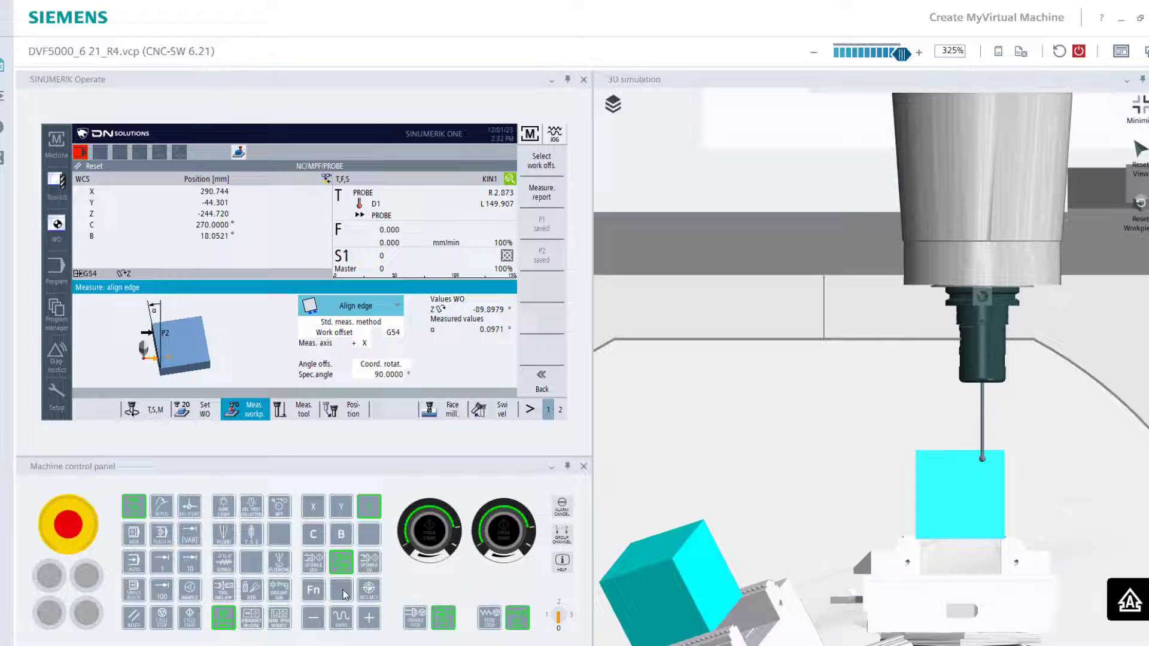
left_click(375, 620)
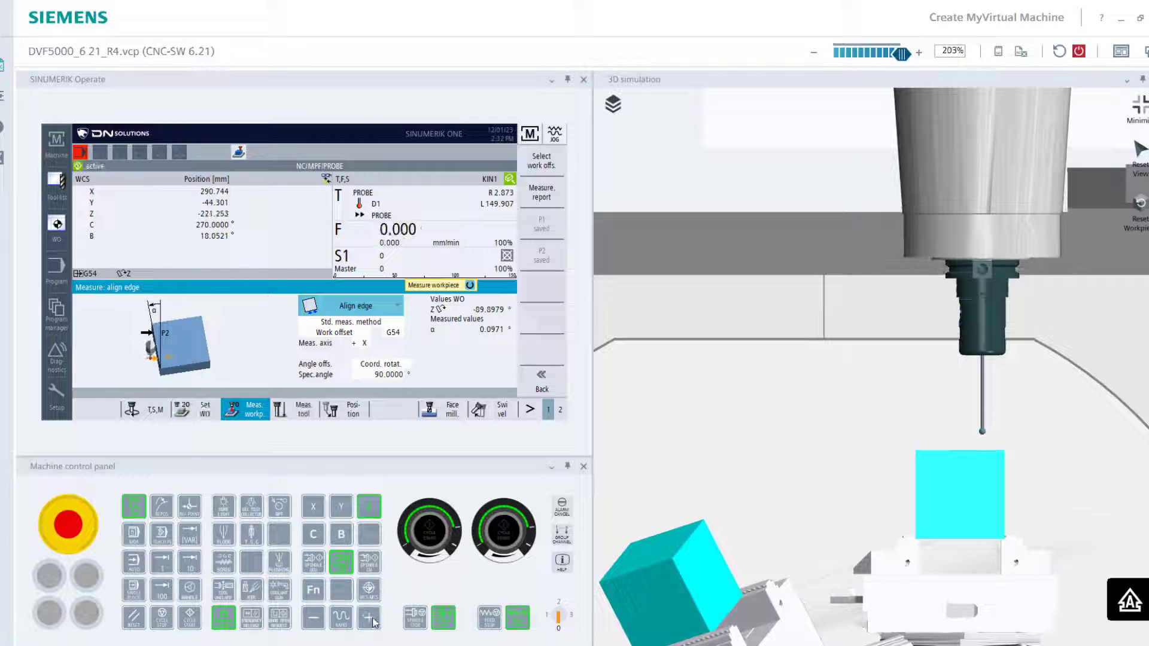
Jog the probe along X and Y across the cyan cube and lower it toward the top.
left_click(313, 512)
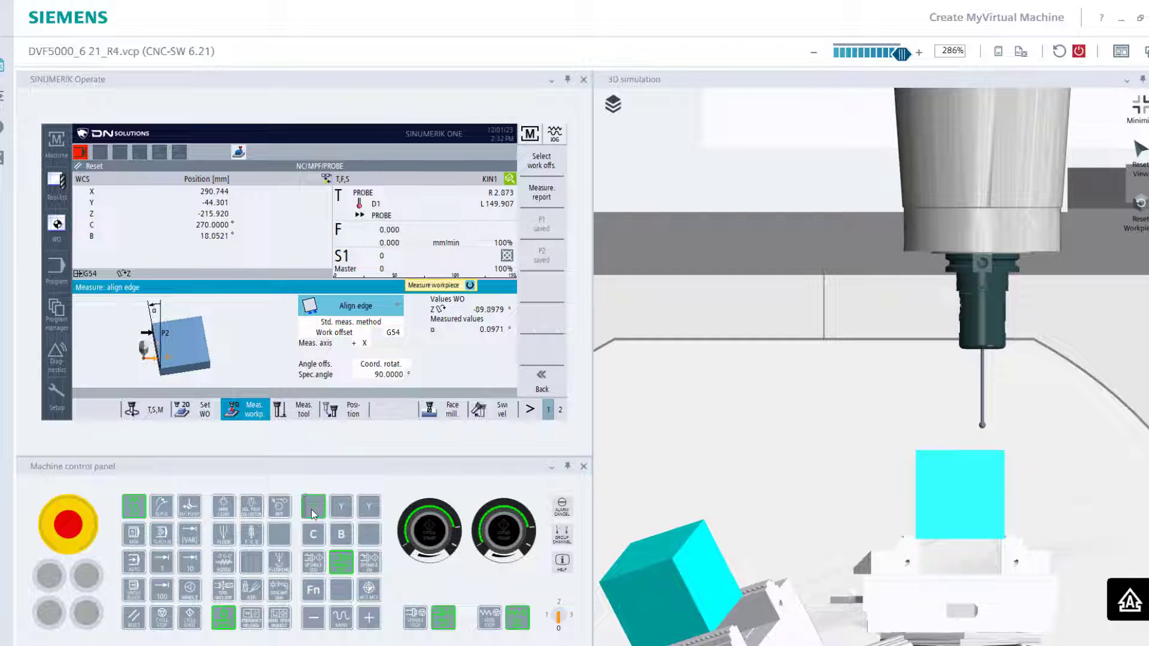
left_click(370, 620)
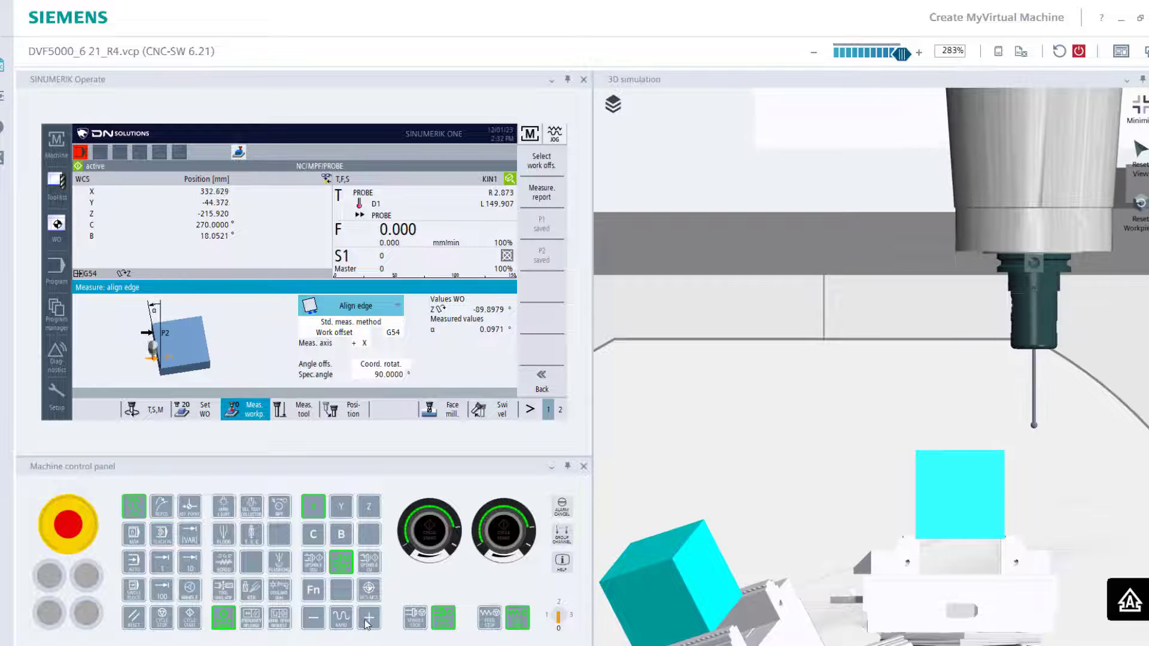
left_click(323, 620)
left_click(341, 507)
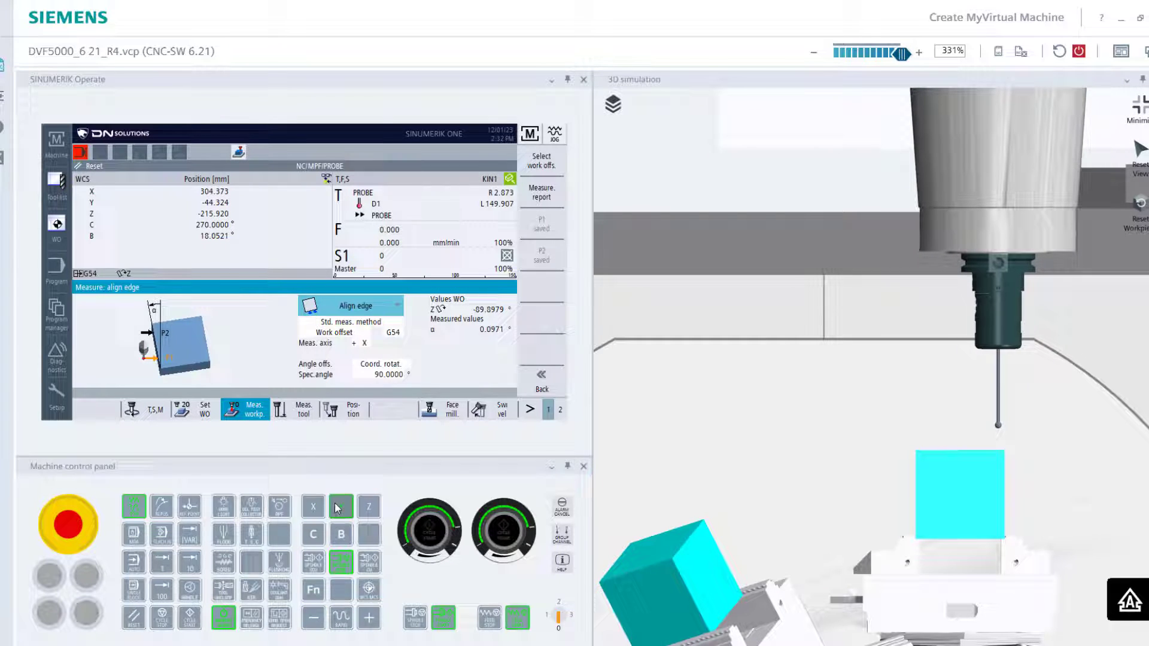
left_click(370, 618)
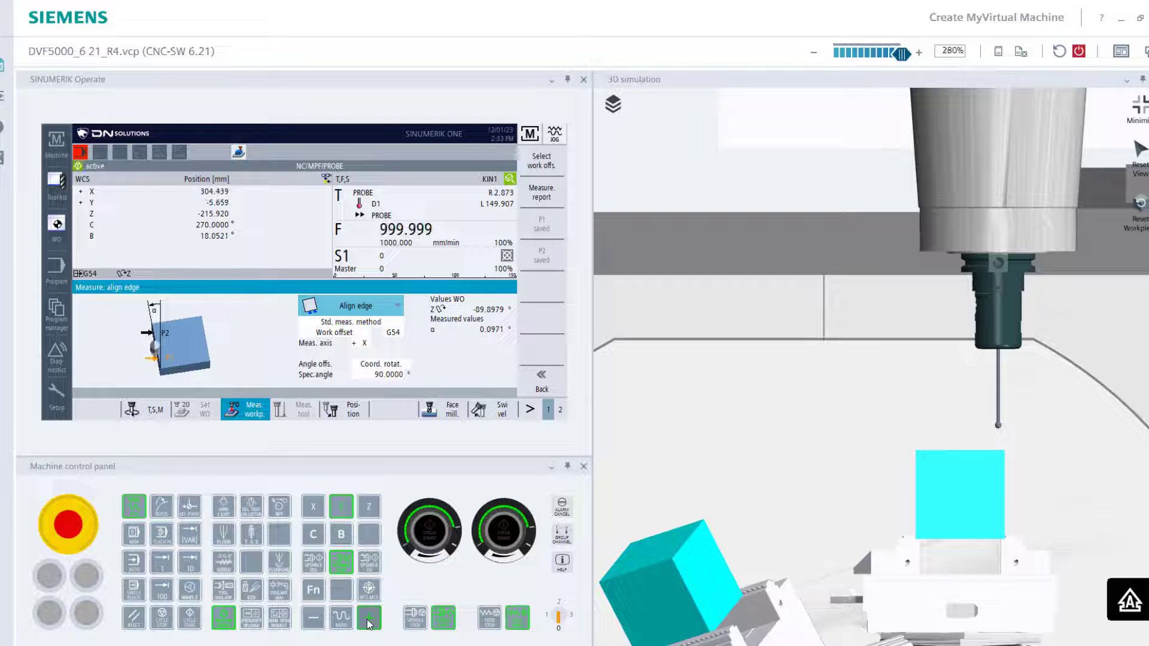
scroll(655, 474, "down", 5)
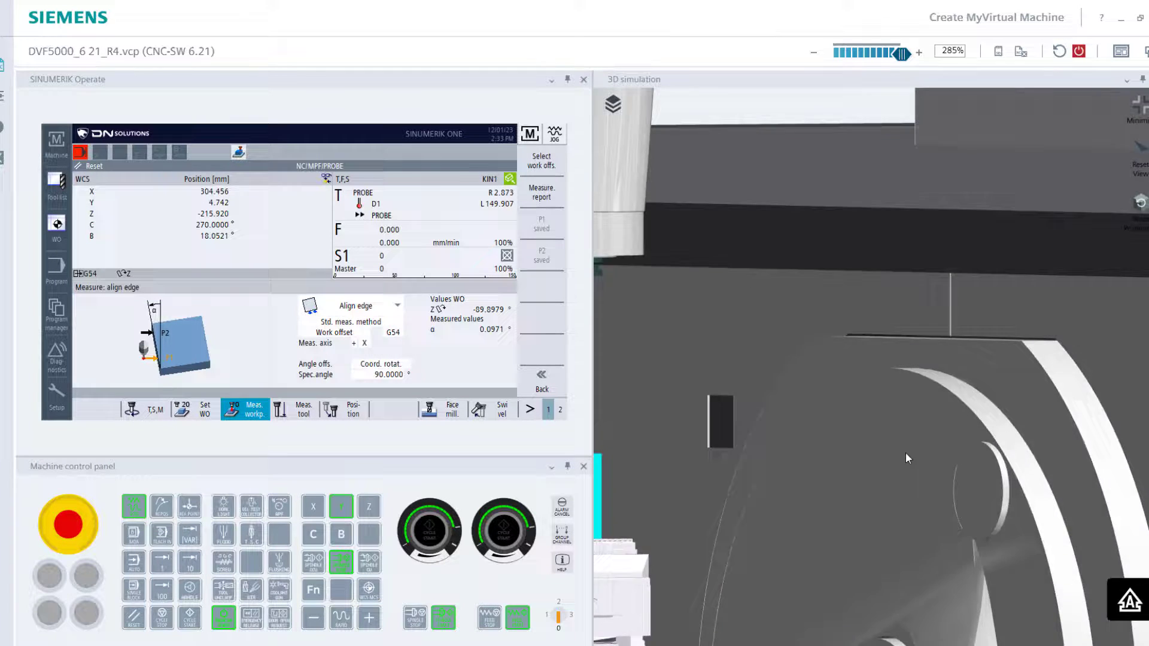
scroll(888, 491, "up", 5)
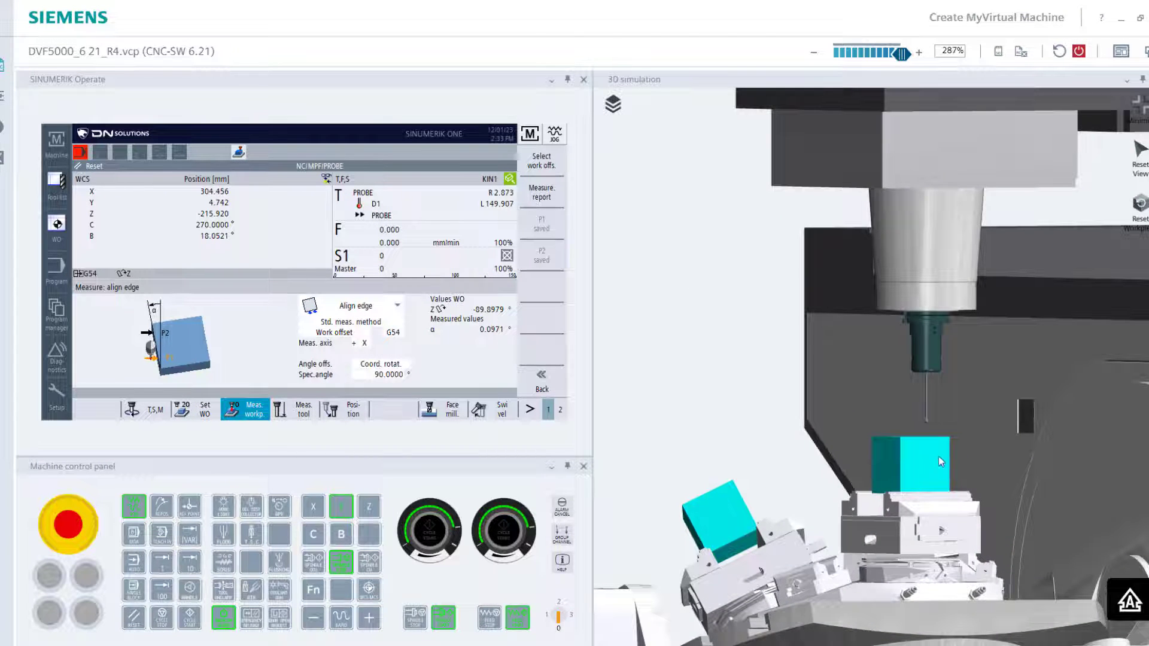
scroll(924, 477, "up", 5)
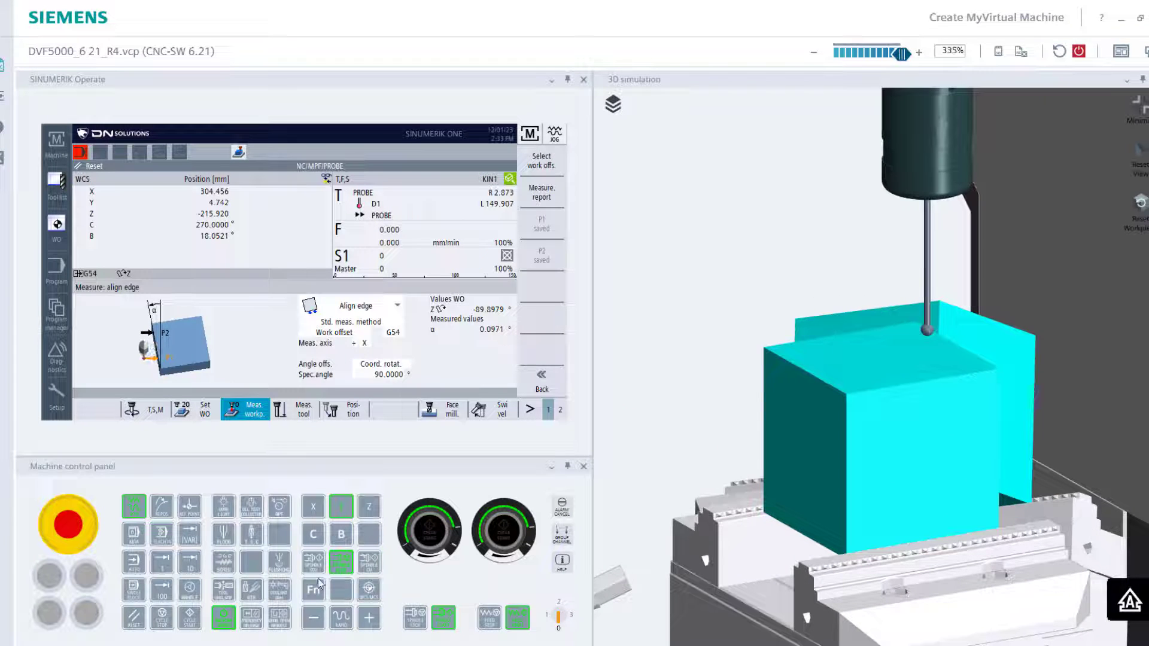
left_click(314, 618)
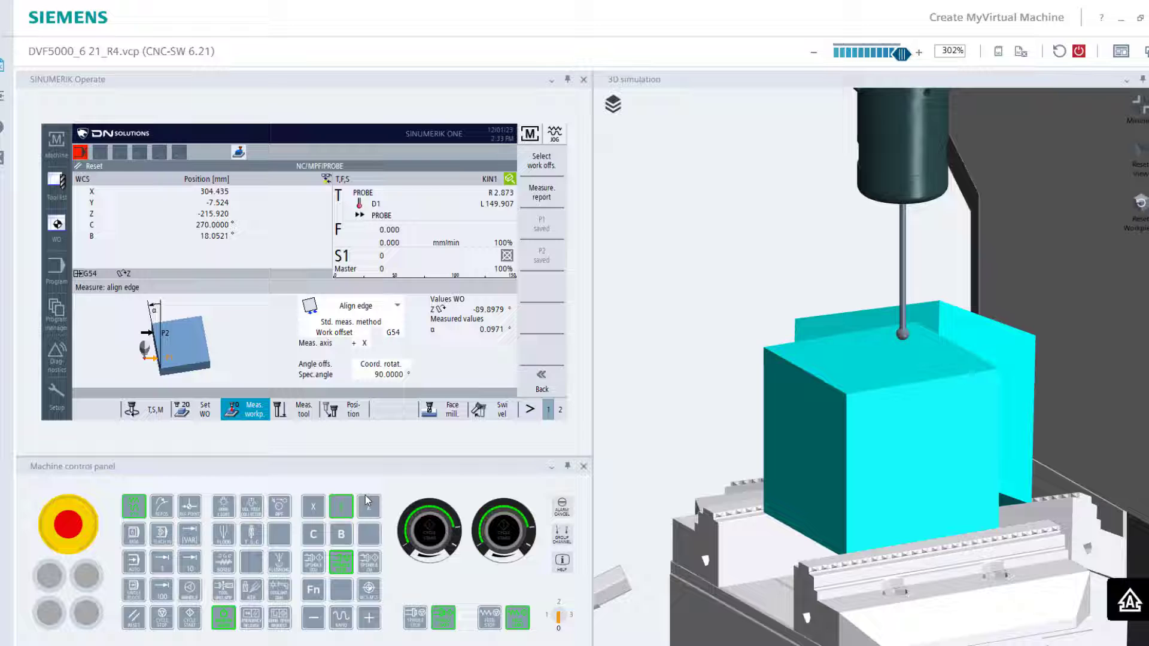
left_click(364, 513)
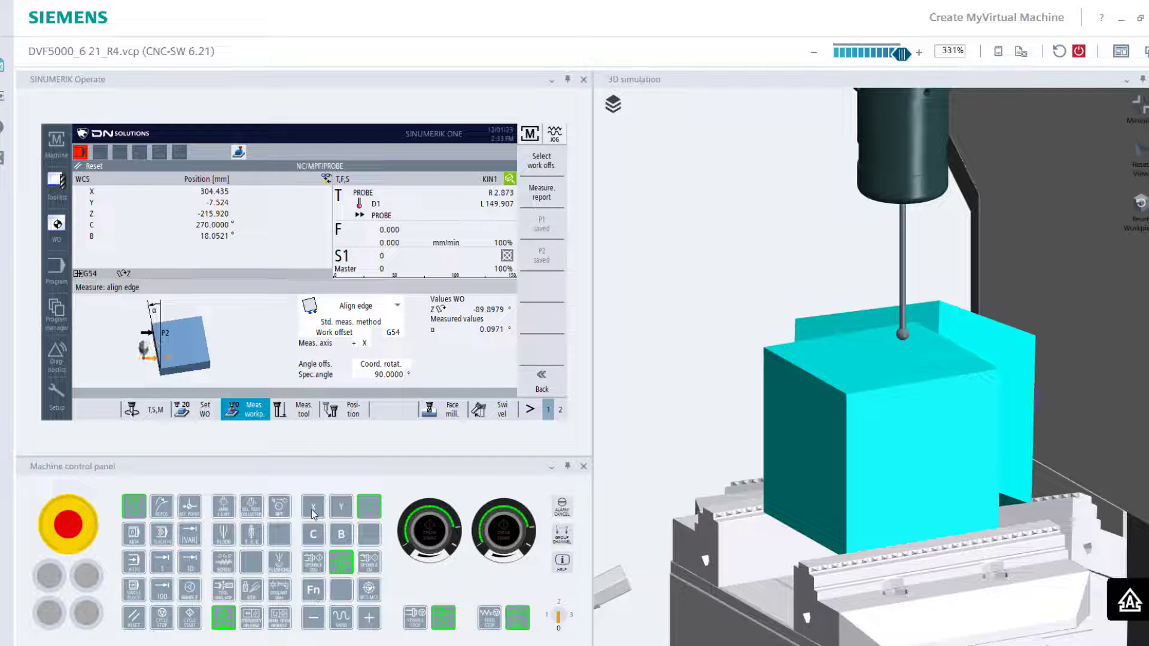
left_click(314, 618)
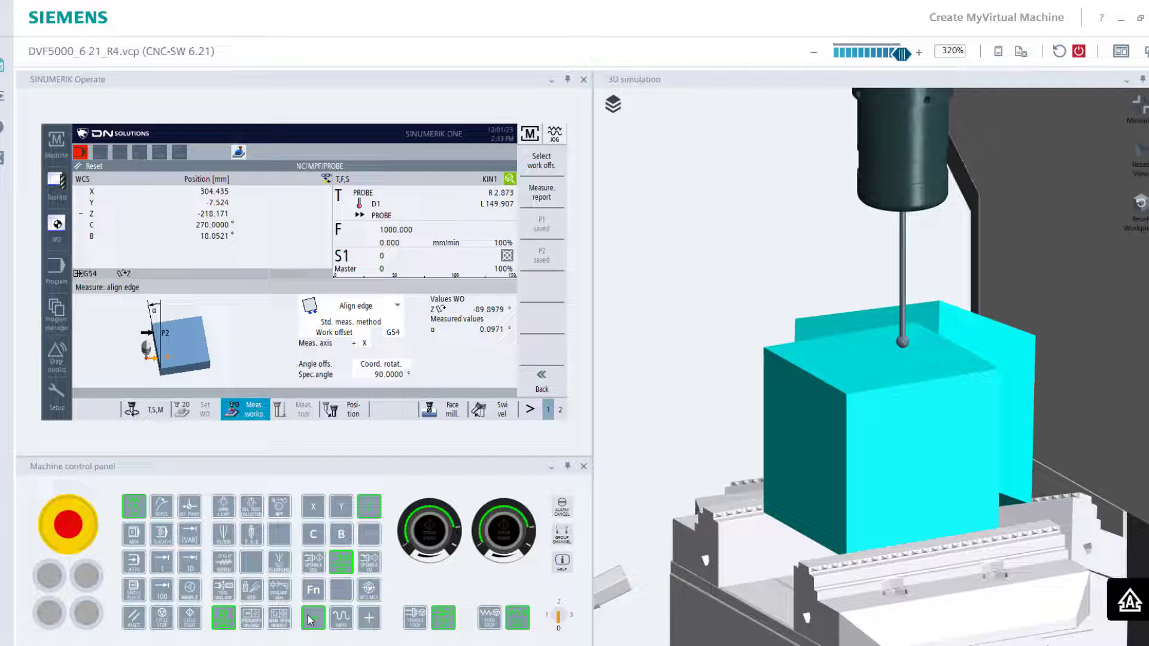
Fine-tune X so the probe sits above the cube top at X 269.473, Y -7.465, Z -230.053.
left_click_drag(987, 469, 1011, 417)
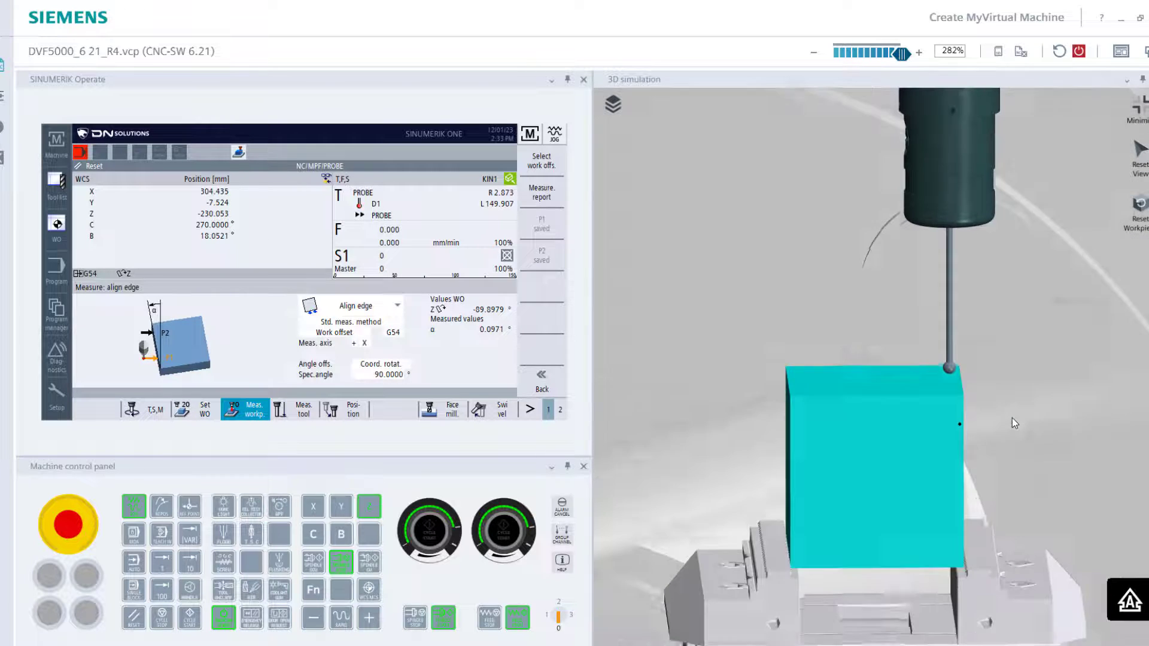
left_click(316, 508)
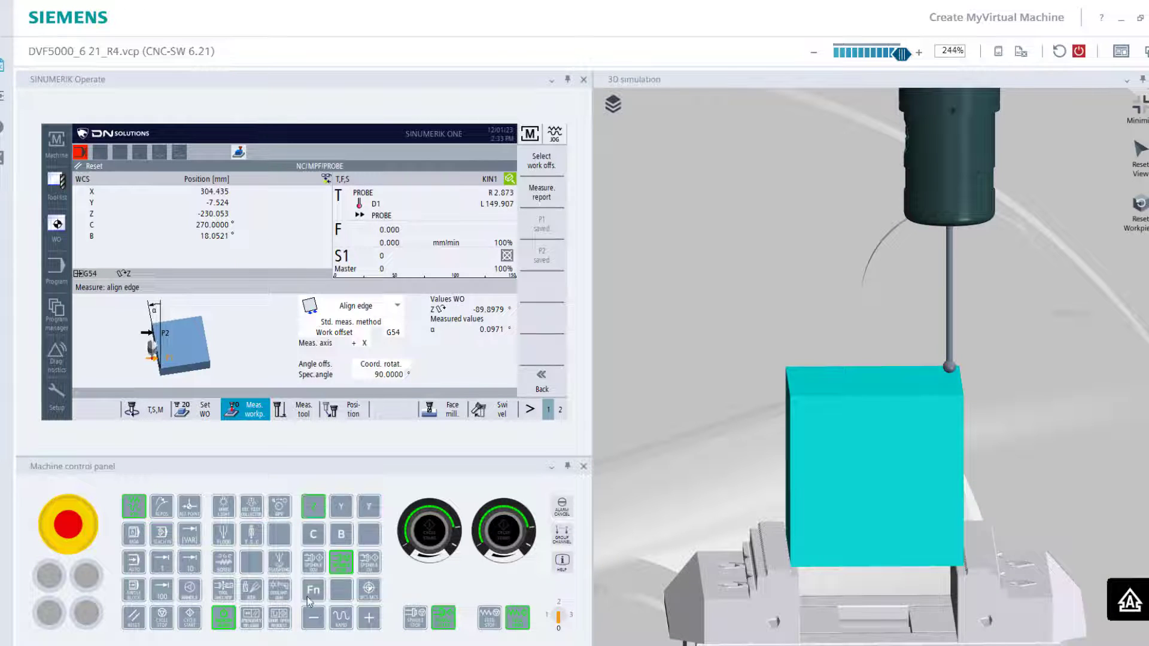
left_click(315, 618)
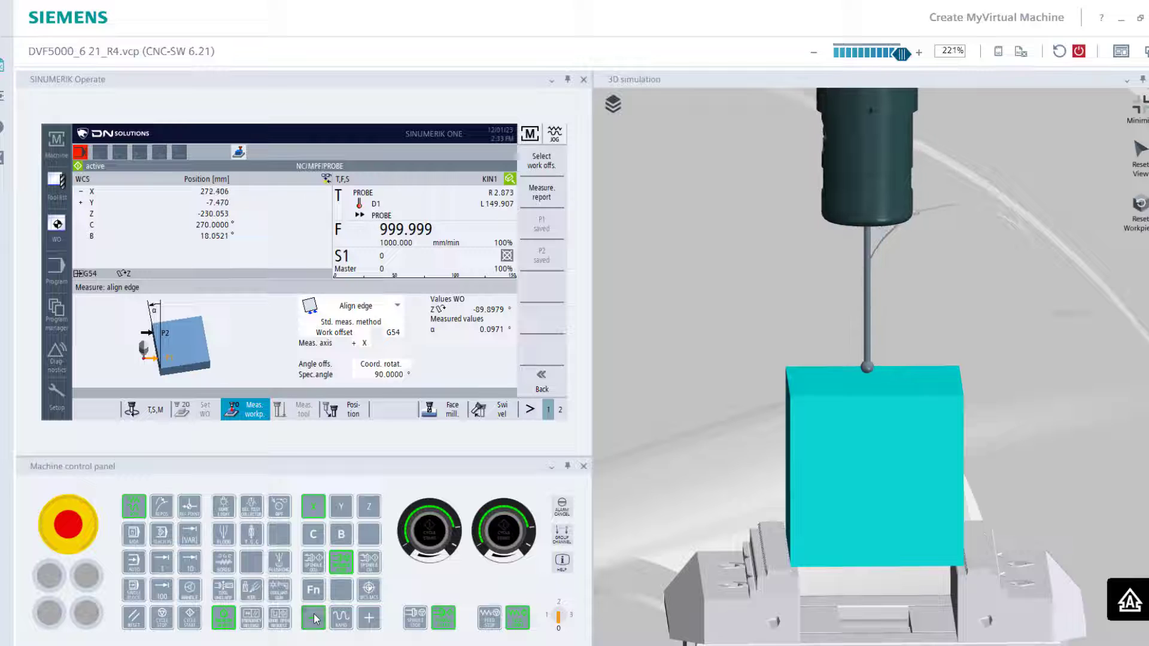
left_click(367, 618)
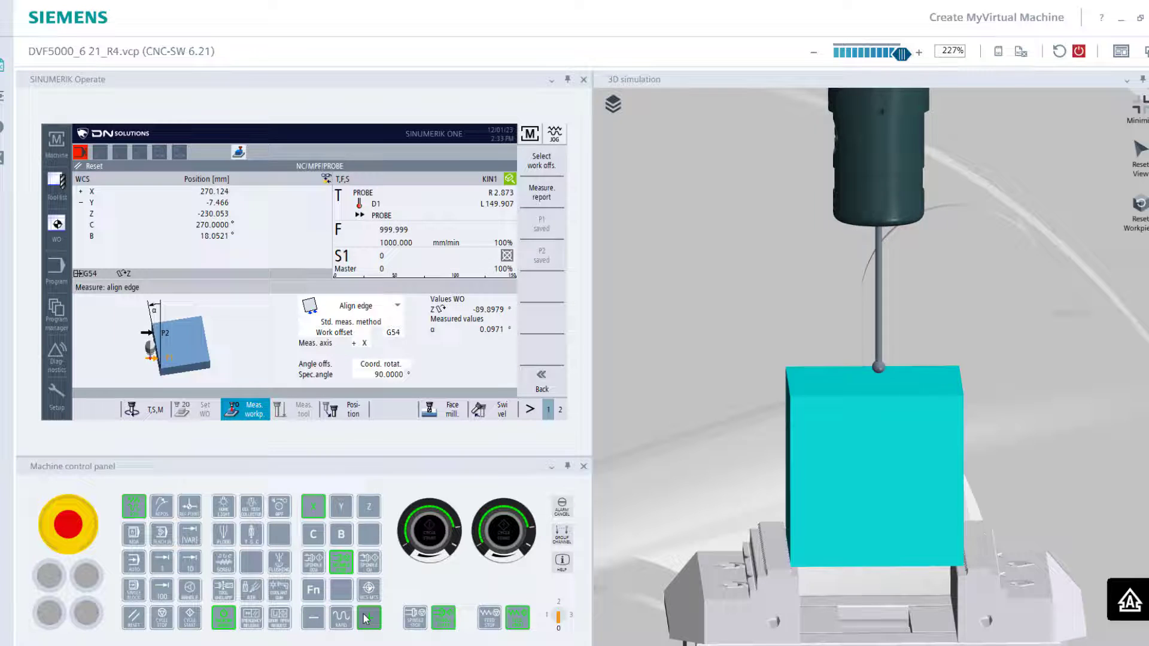
left_click(321, 621)
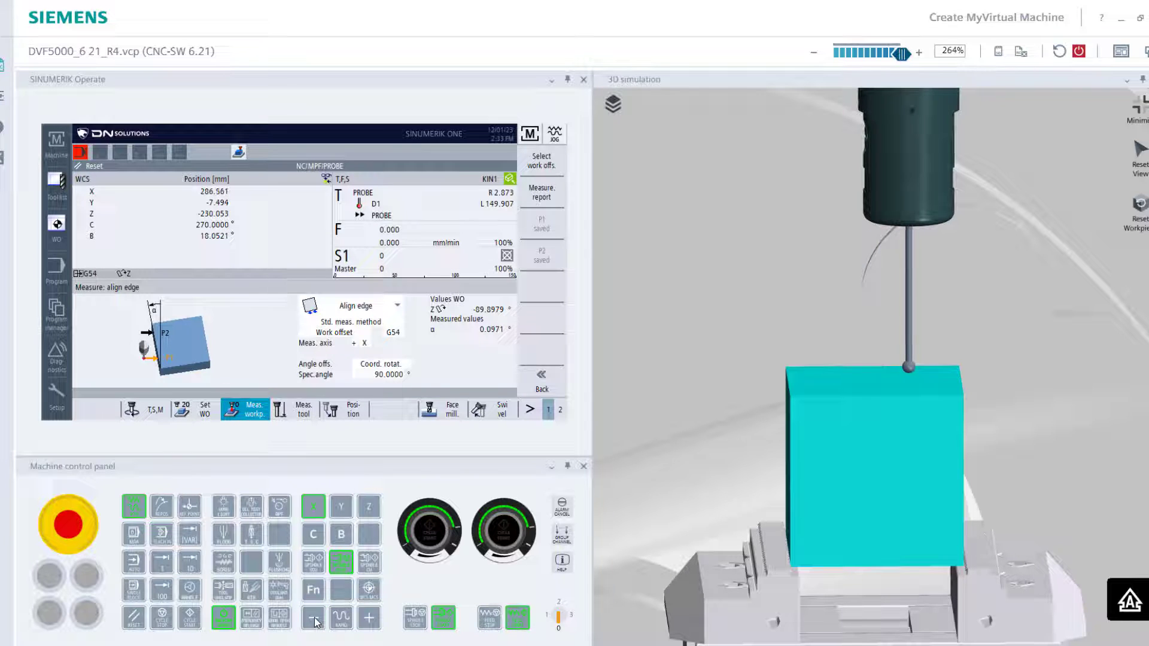
left_click(317, 620)
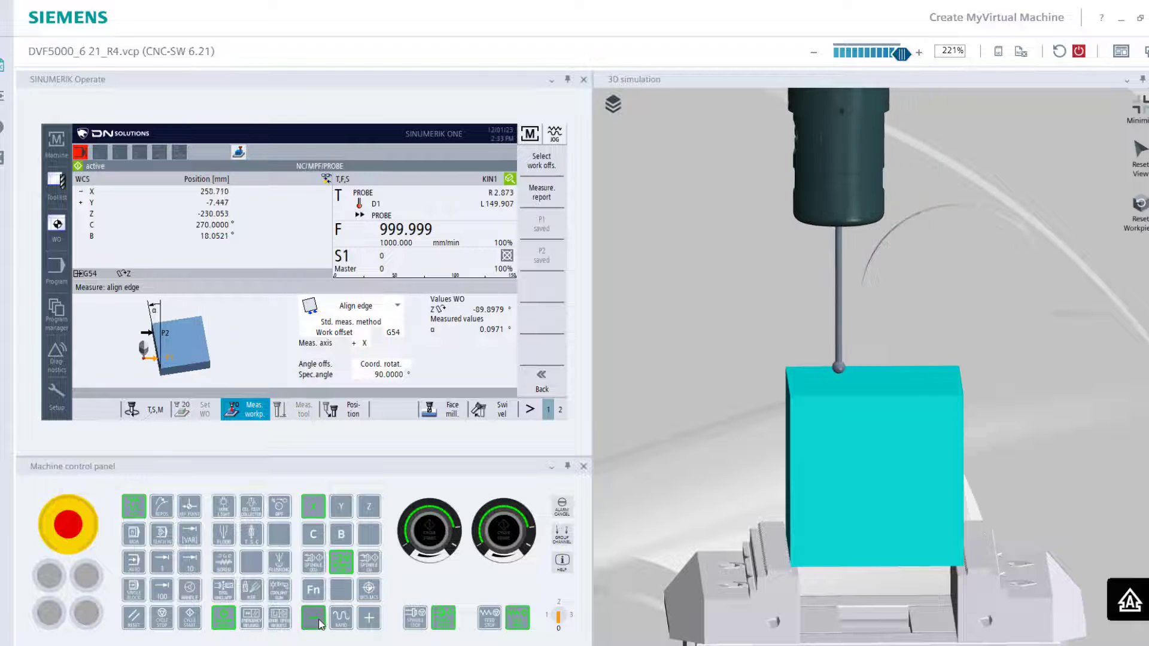
left_click(368, 617)
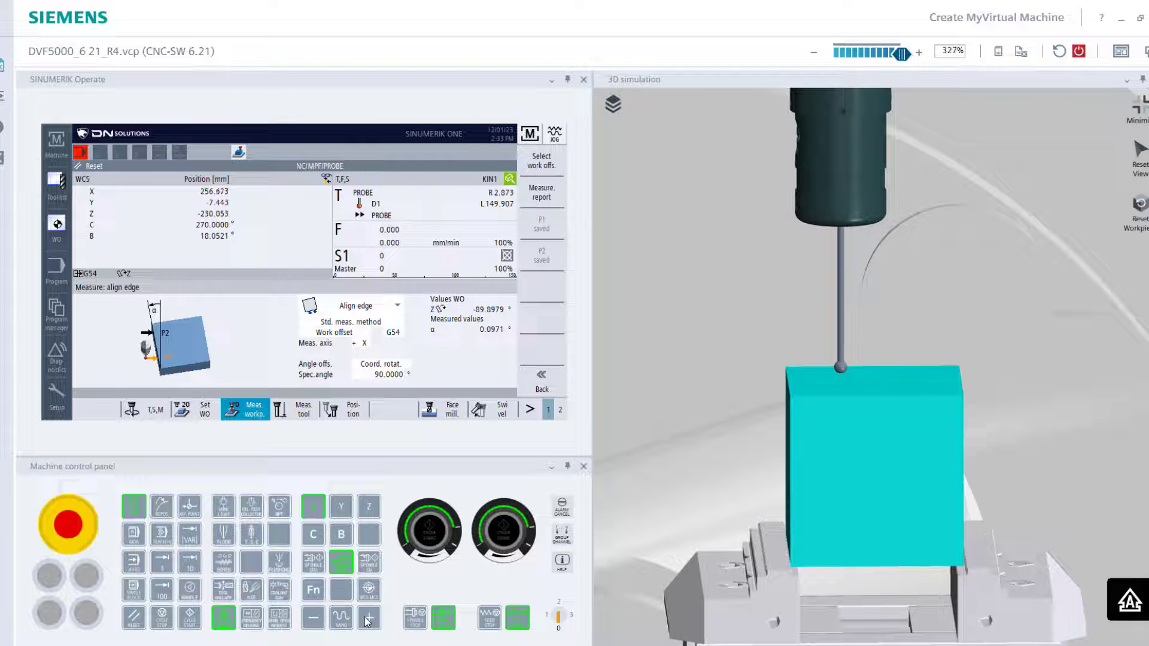
Run a Z edge measurement on the cube top with Z0 0.000, giving G54 Z -223.184.
left_click(527, 381)
left_click(536, 220)
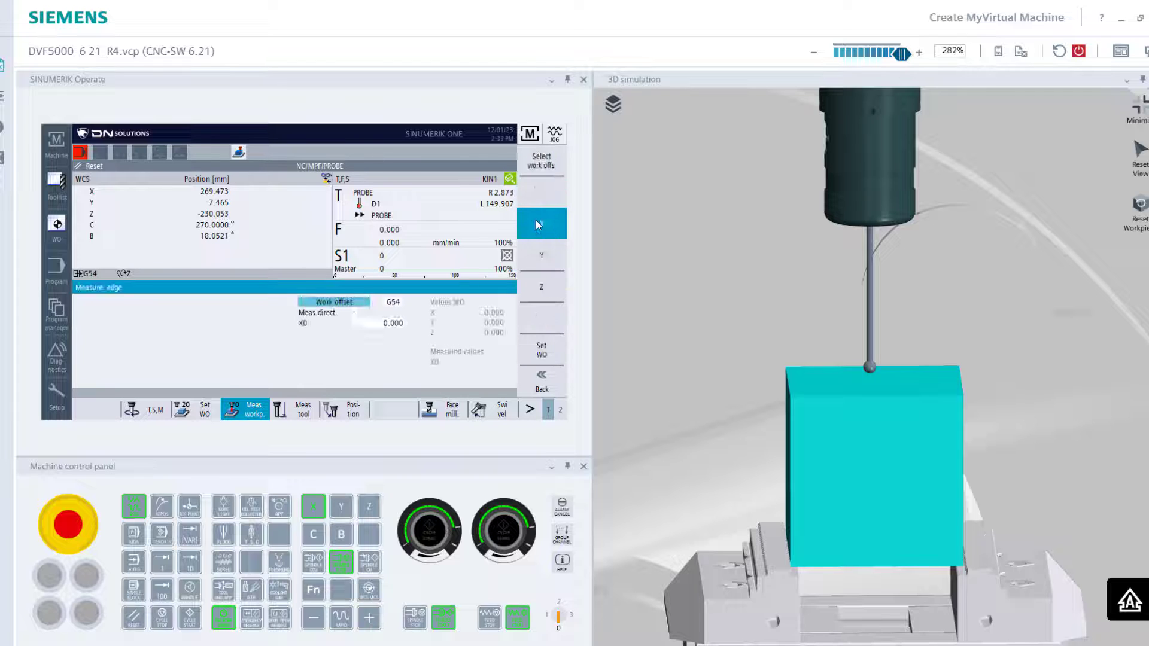
left_click(541, 286)
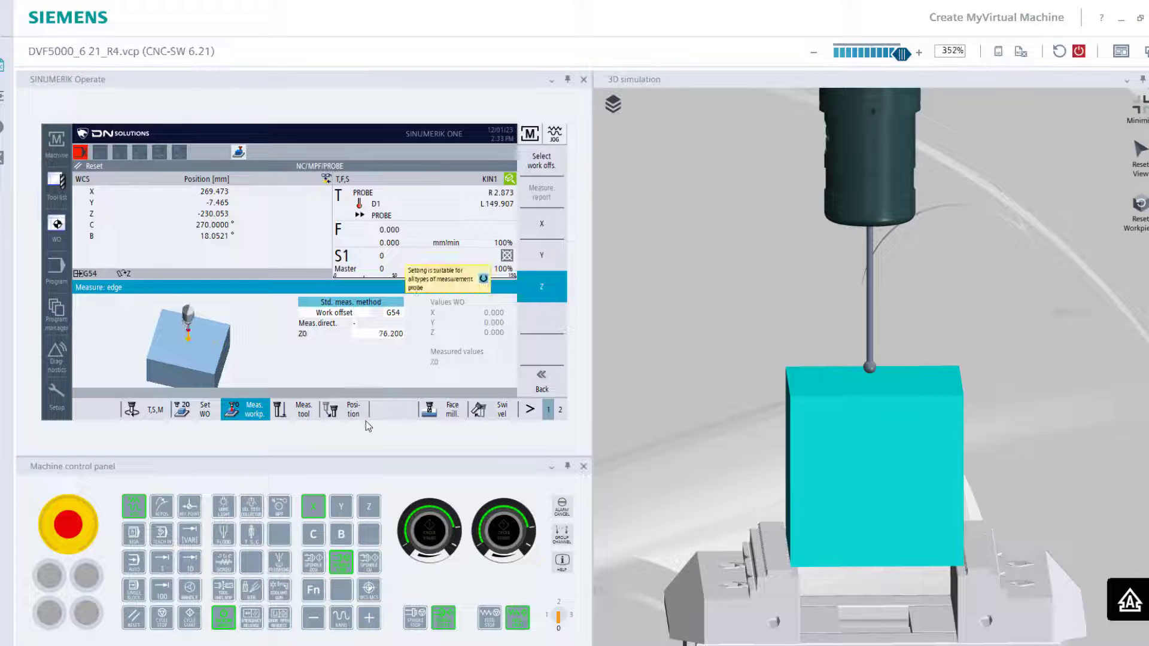
left_click(398, 333)
type("0")
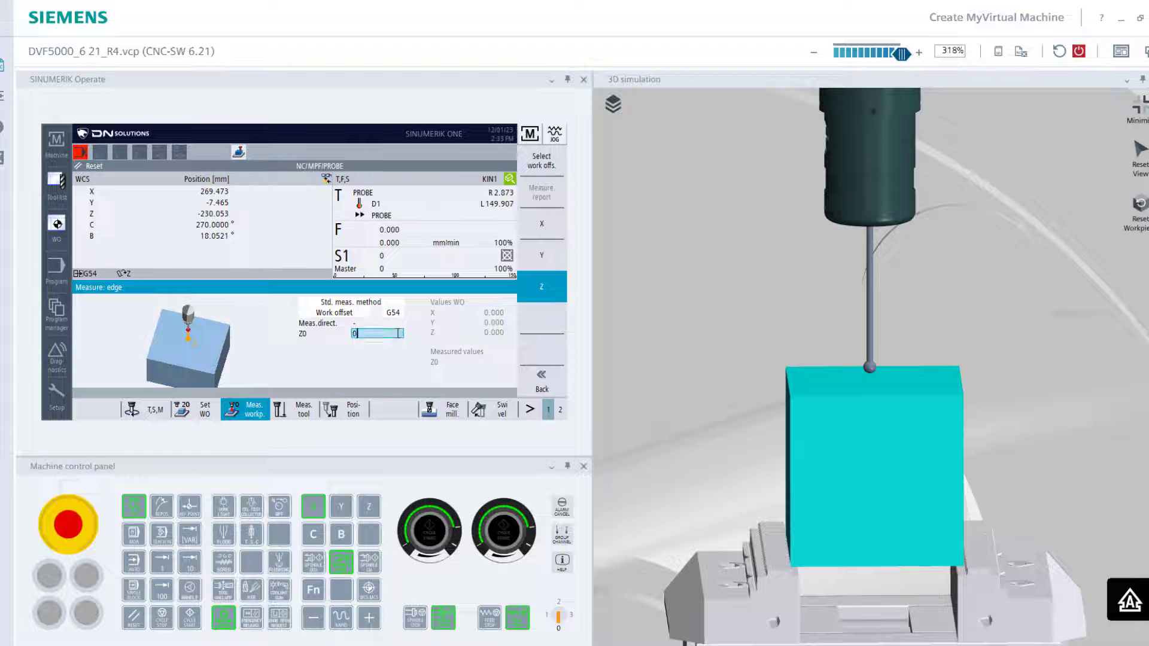
key("Return")
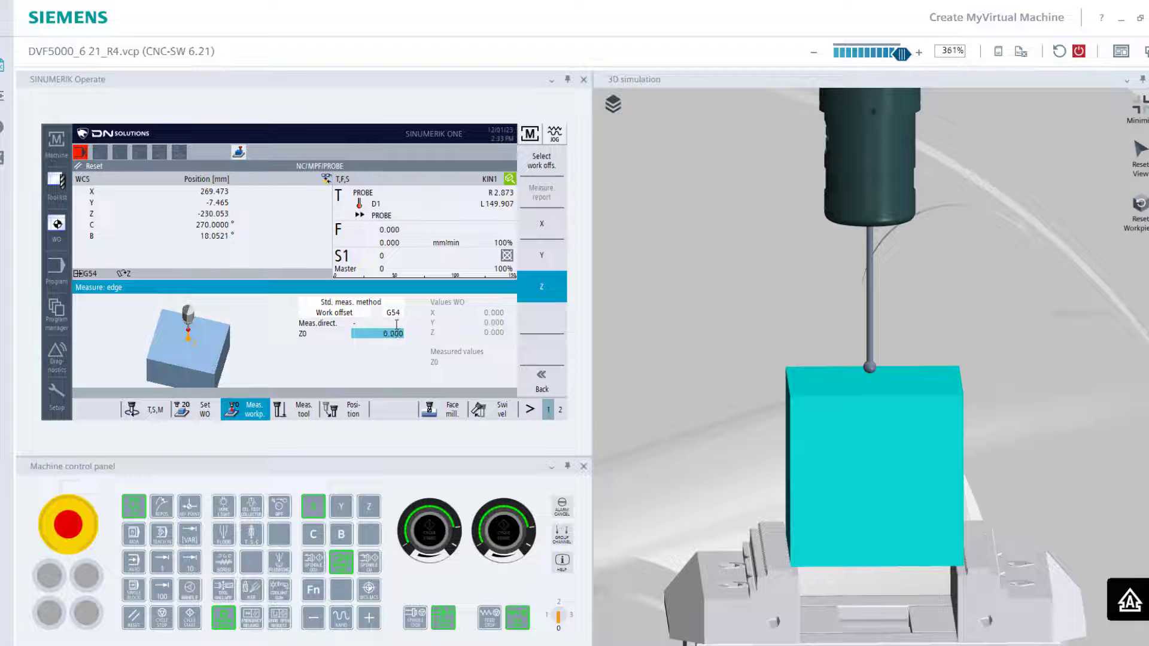
left_click(194, 623)
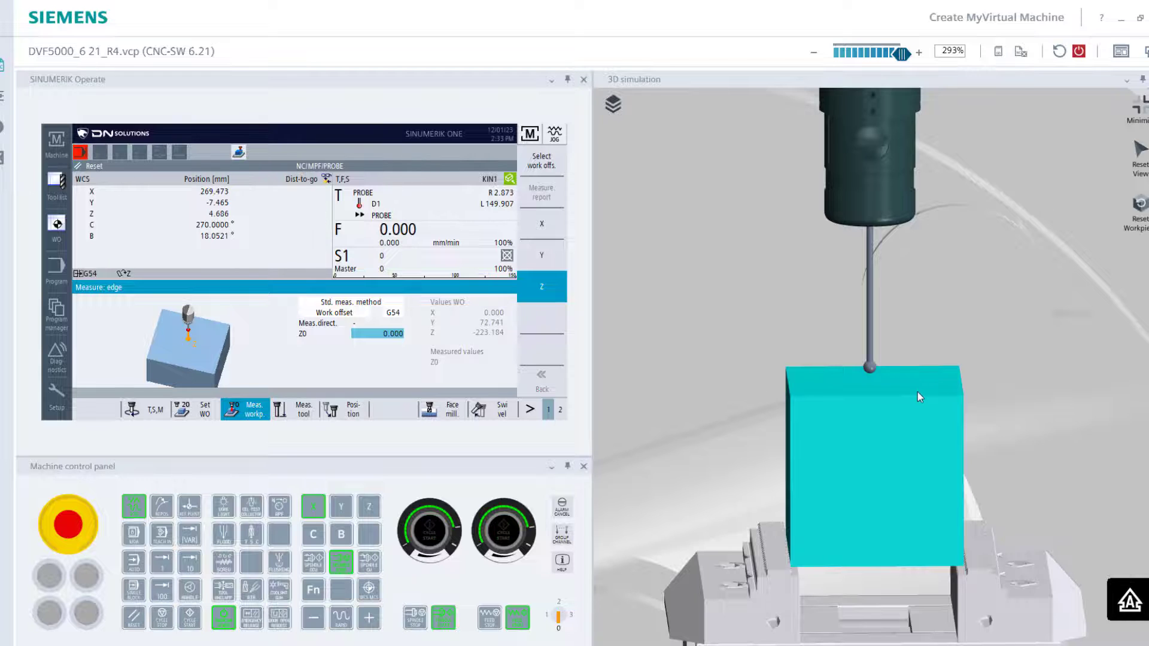
scroll(917, 393, "down", 3)
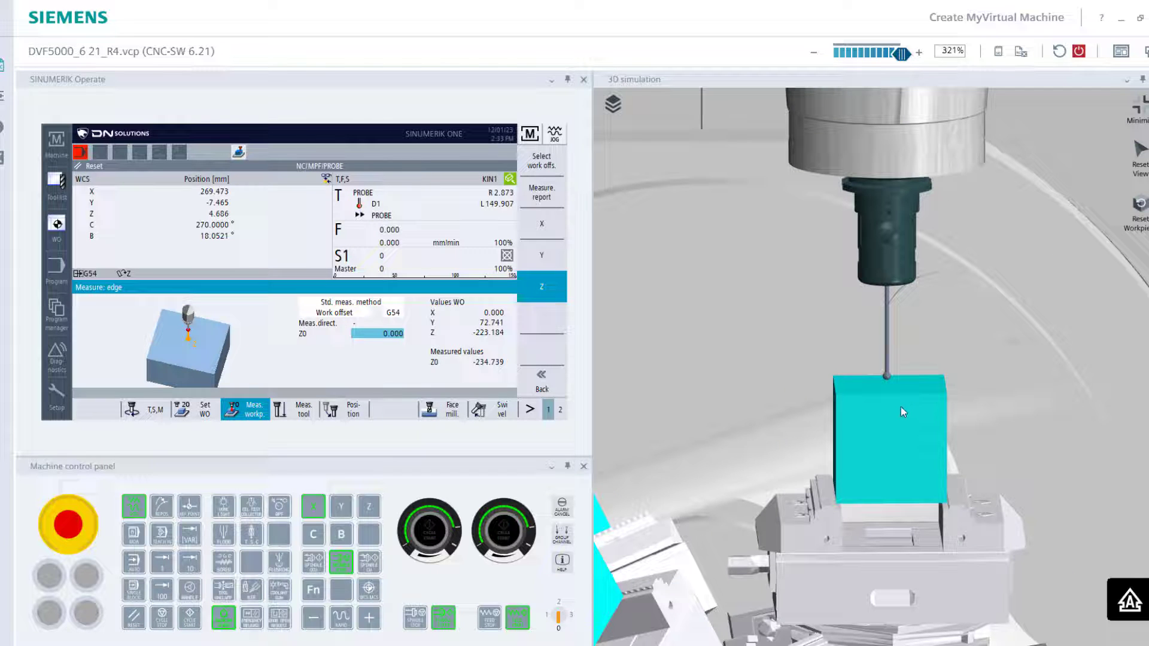
Change the Z0 setpoint to 4.000.
type("4")
key("Return")
scroll(900, 404, "down", 5)
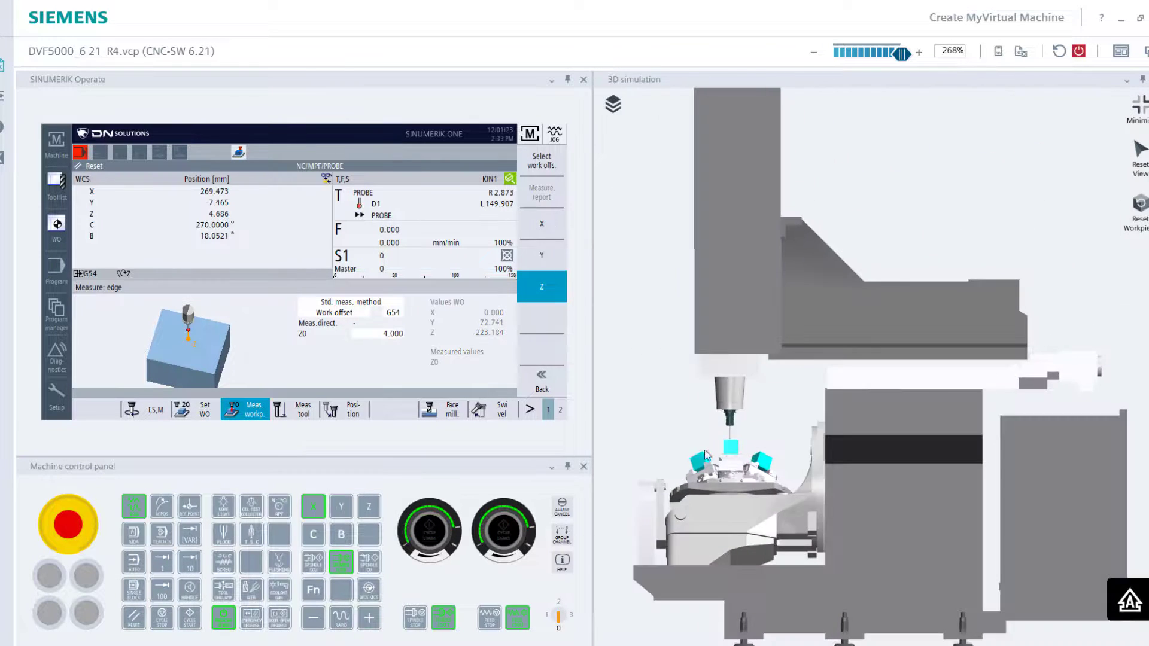
scroll(706, 454, "up", 5)
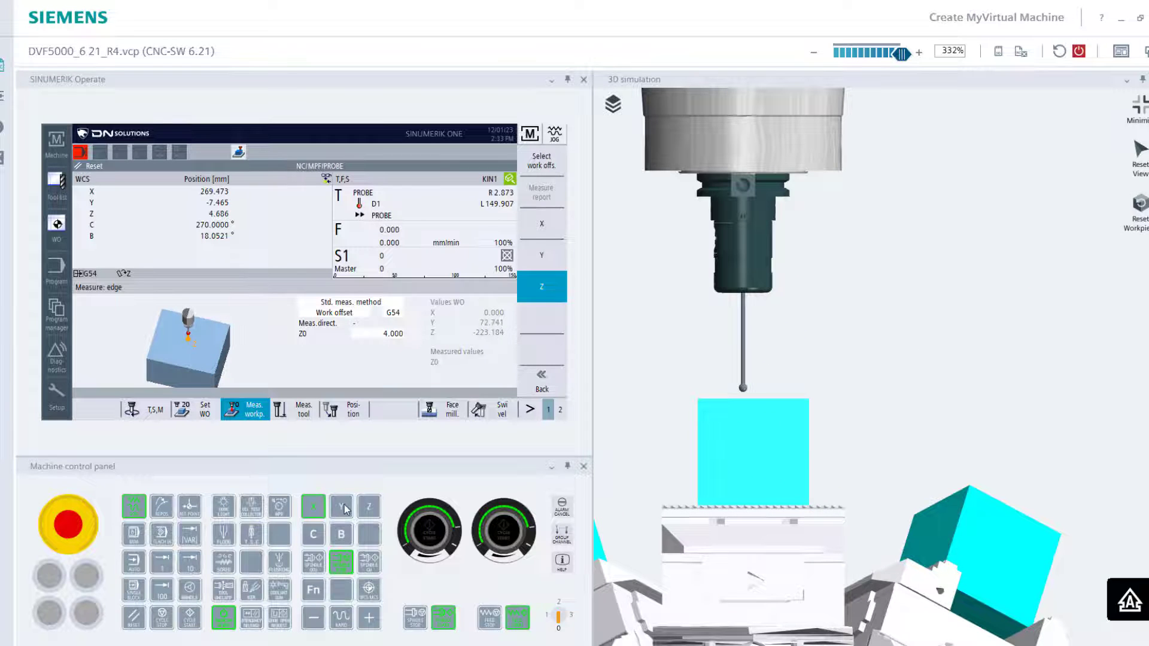
Jog the probe toward positive Y.
left_click(343, 507)
left_click(369, 617)
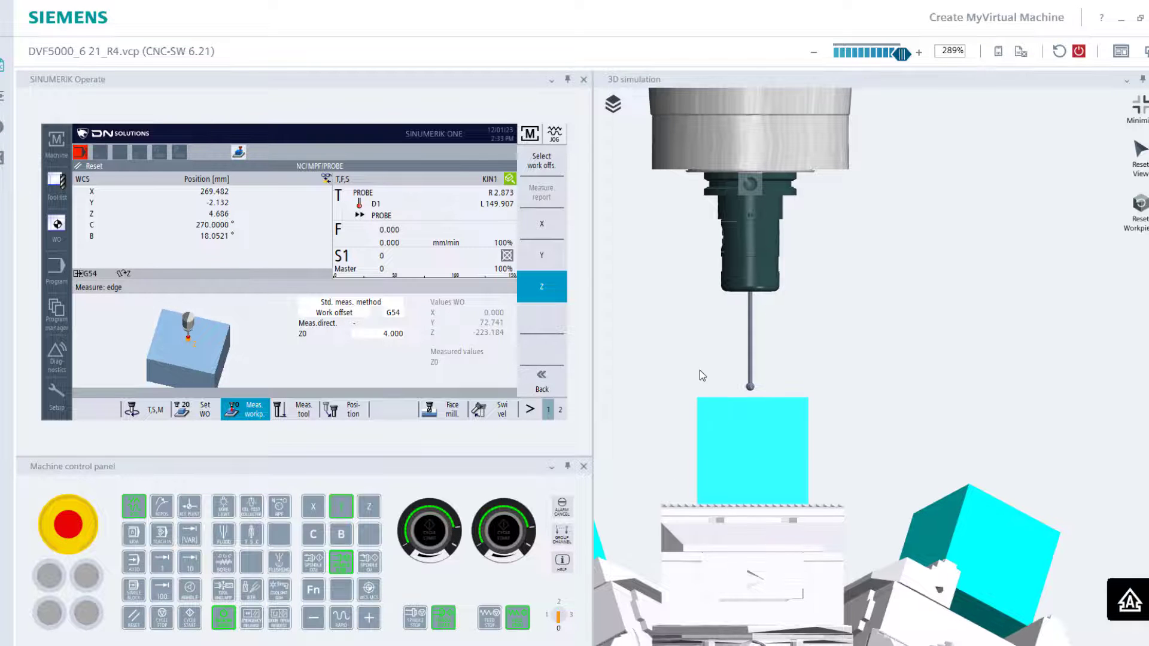
scroll(700, 374, "down", 5)
scroll(967, 477, "up", 6)
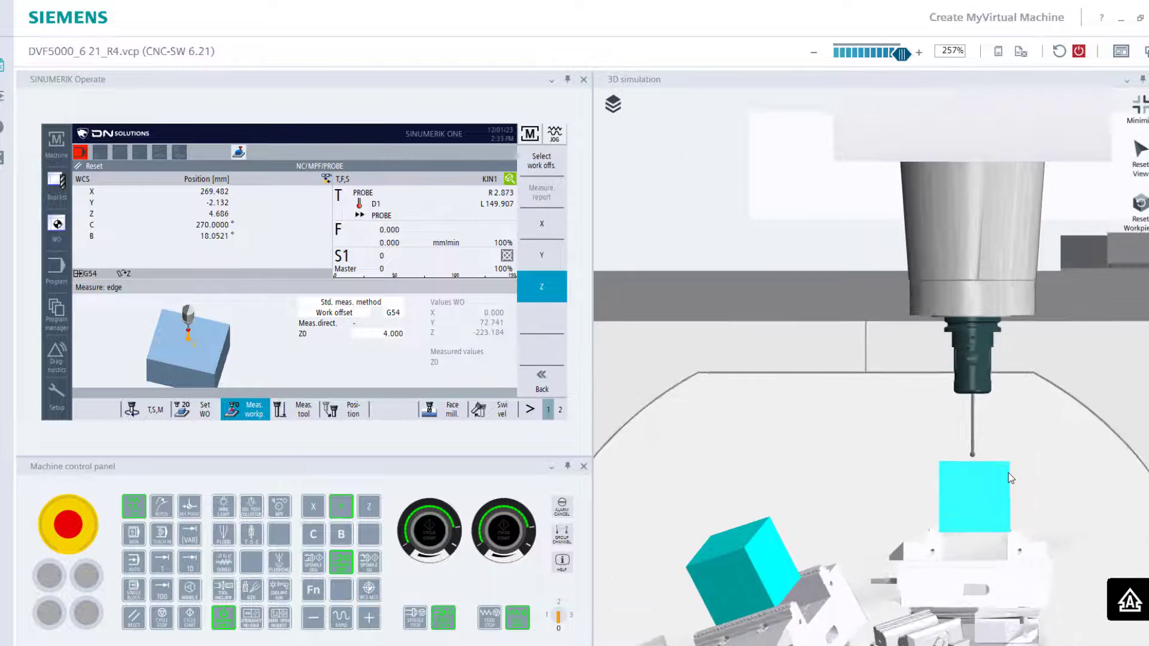
Run the rectangular spigot measurement into G54: W 75.973, L 75.093, X0 271.602, Y0 -0.412.
left_click(554, 378)
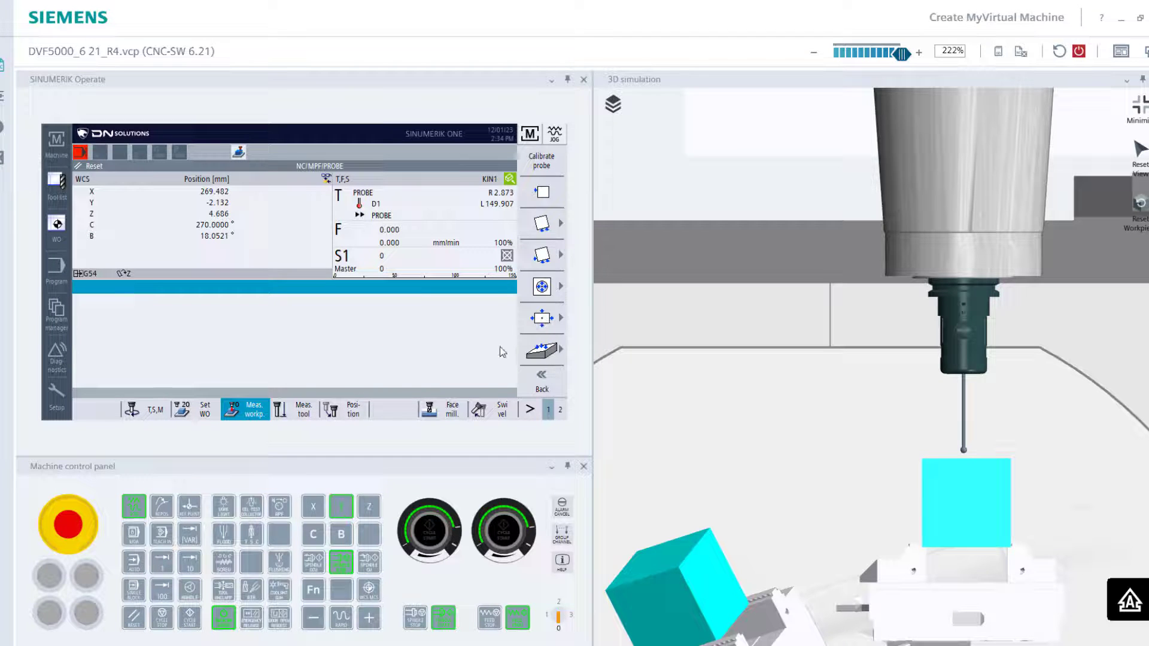
left_click(546, 319)
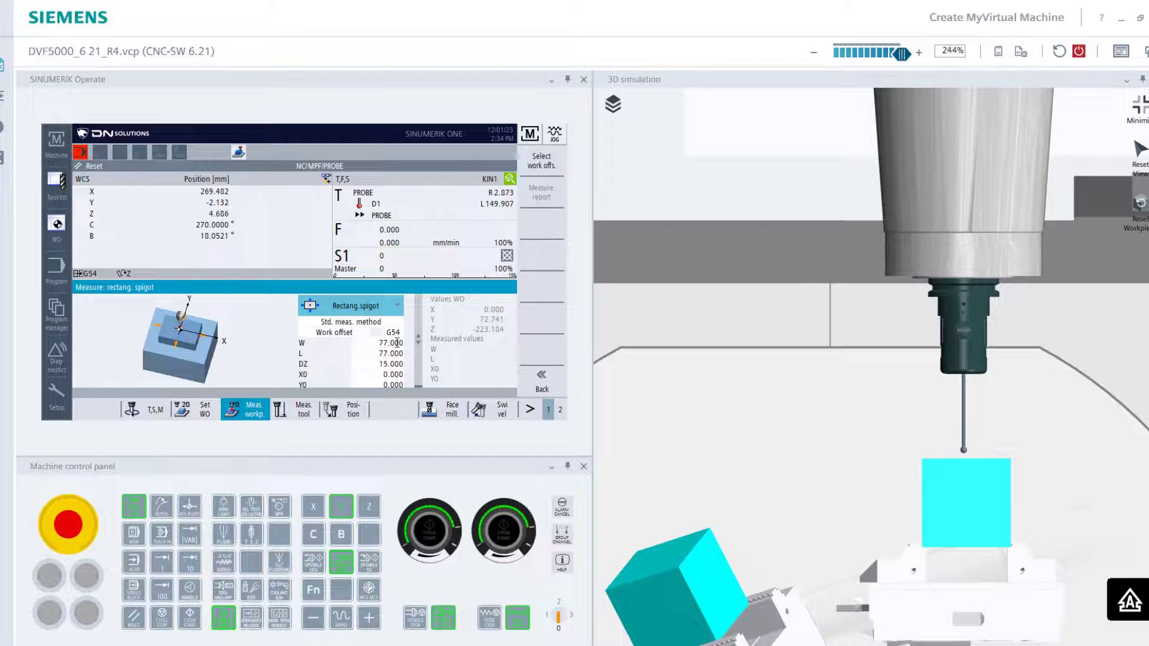
left_click(189, 623)
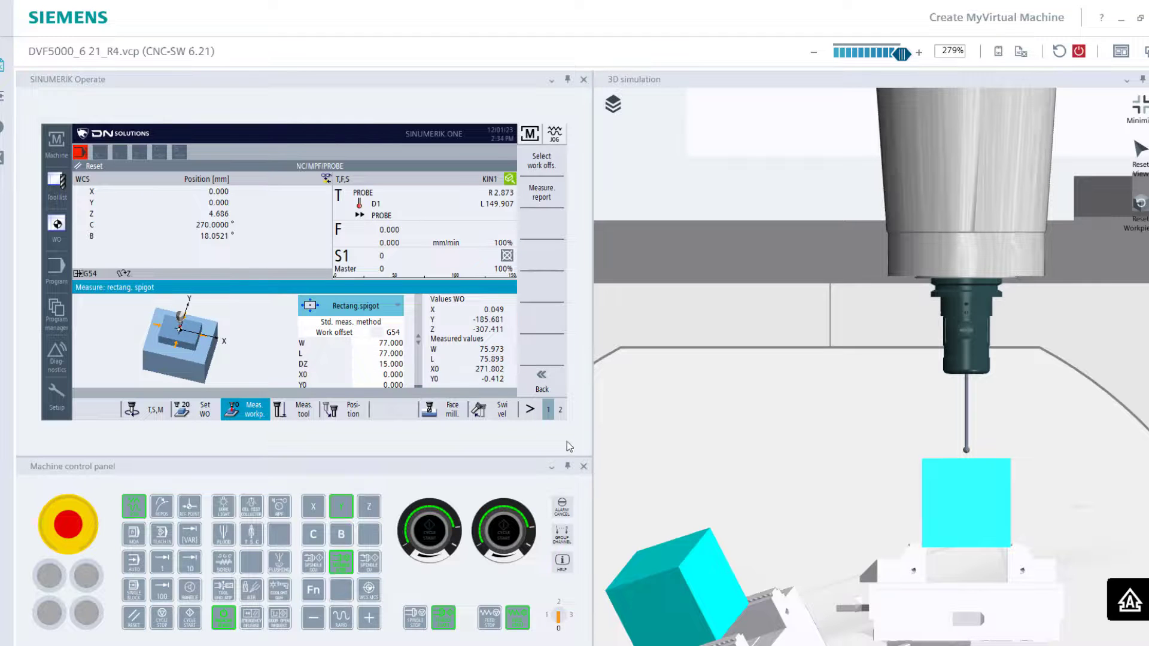
scroll(1009, 473, "down", 6)
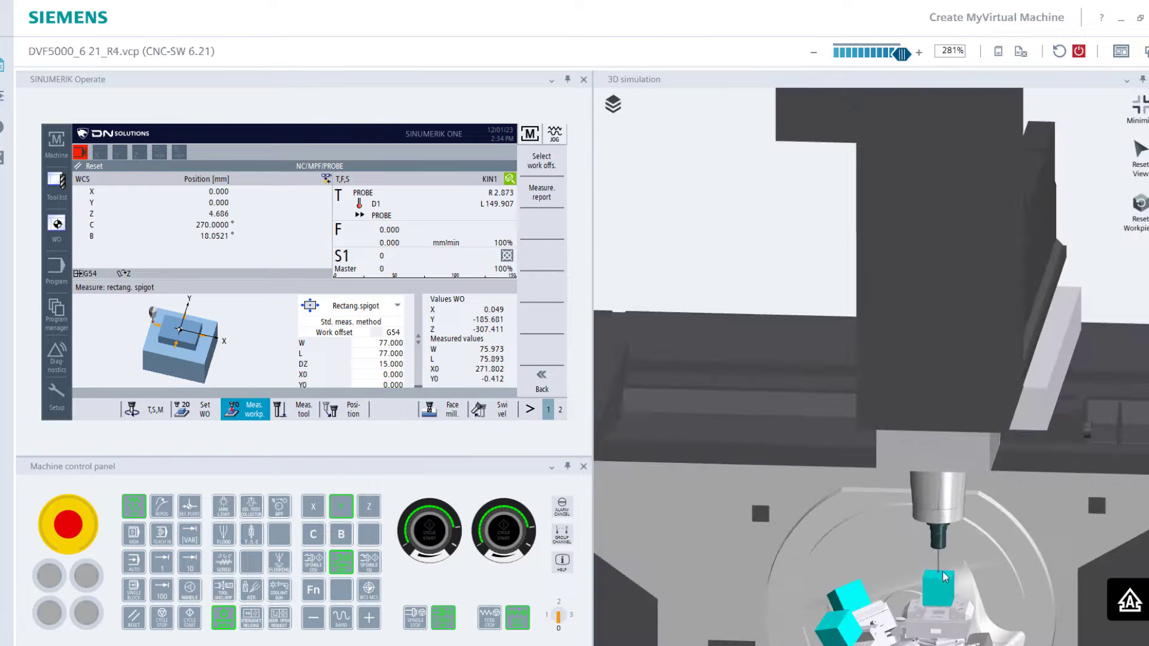
scroll(943, 587, "up", 5)
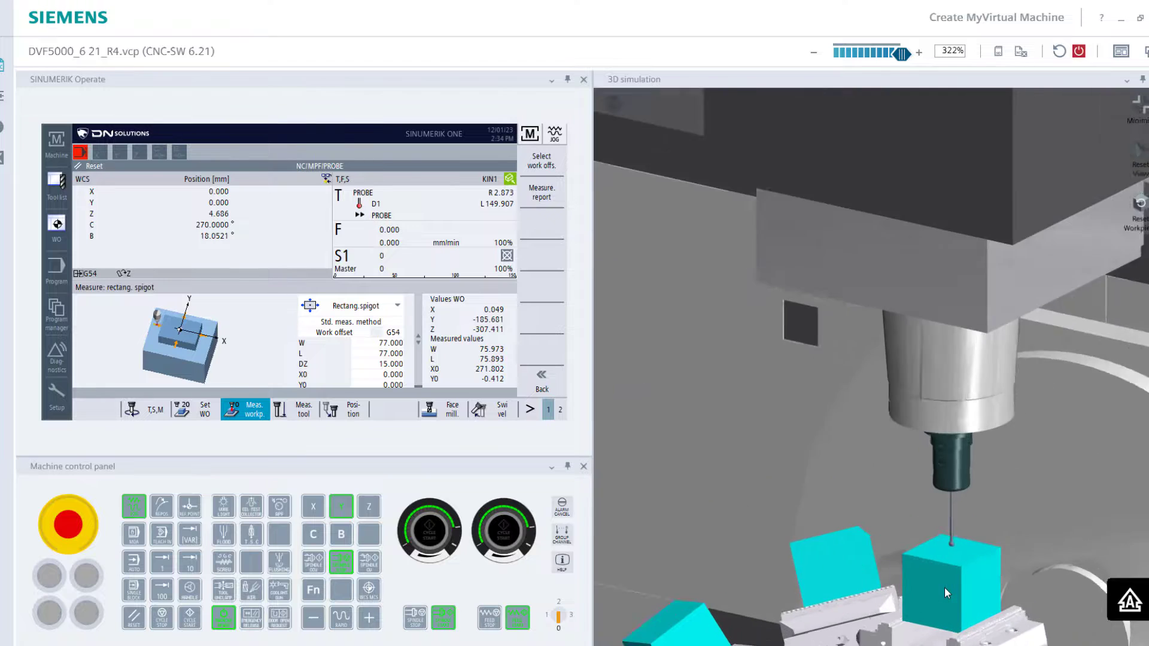
scroll(924, 588, "down", 3)
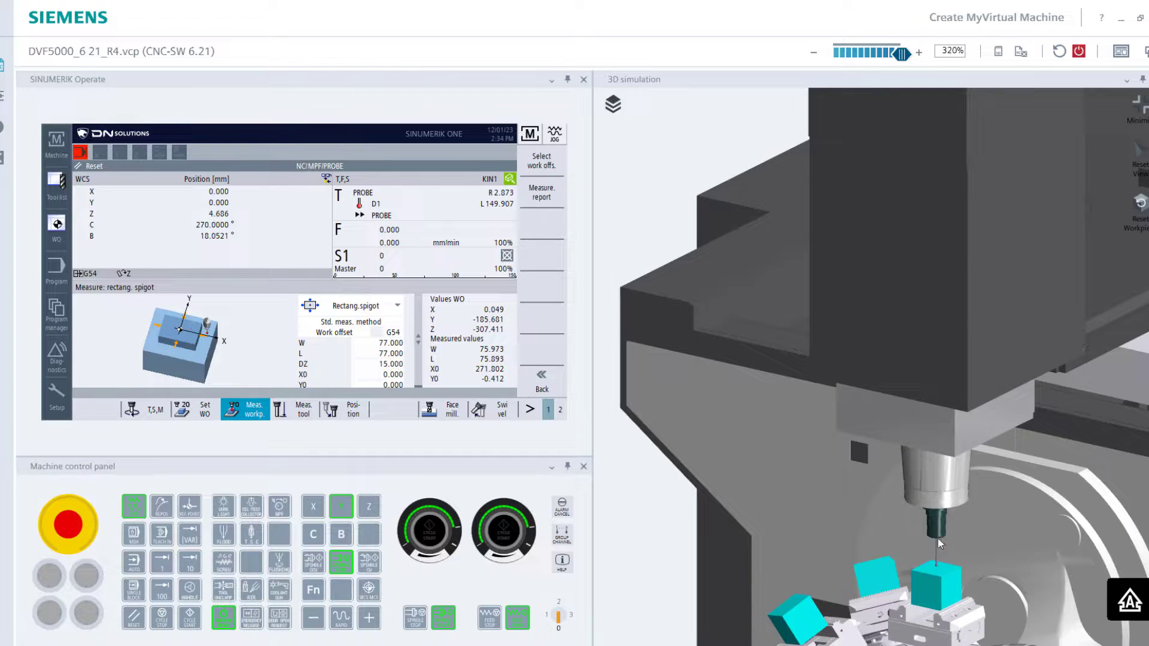